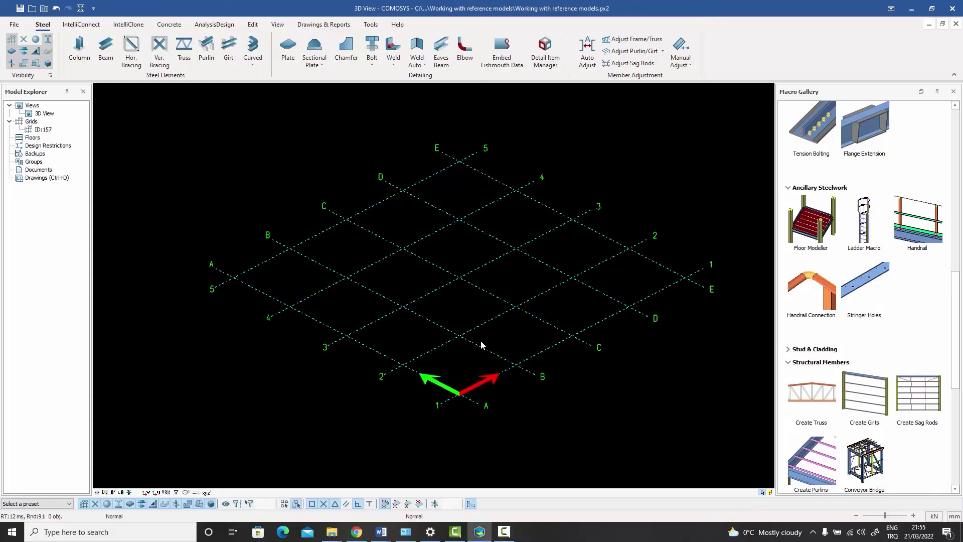
# Start a DXF-2000 import and load SectionB.dxf from the SampleDxfs folder
pyautogui.moveTo(512, 340)
pyautogui.mouseDown(button='middle')
pyautogui.moveTo(503, 332)
pyautogui.moveTo(519, 335)
pyautogui.mouseUp(button='middle')
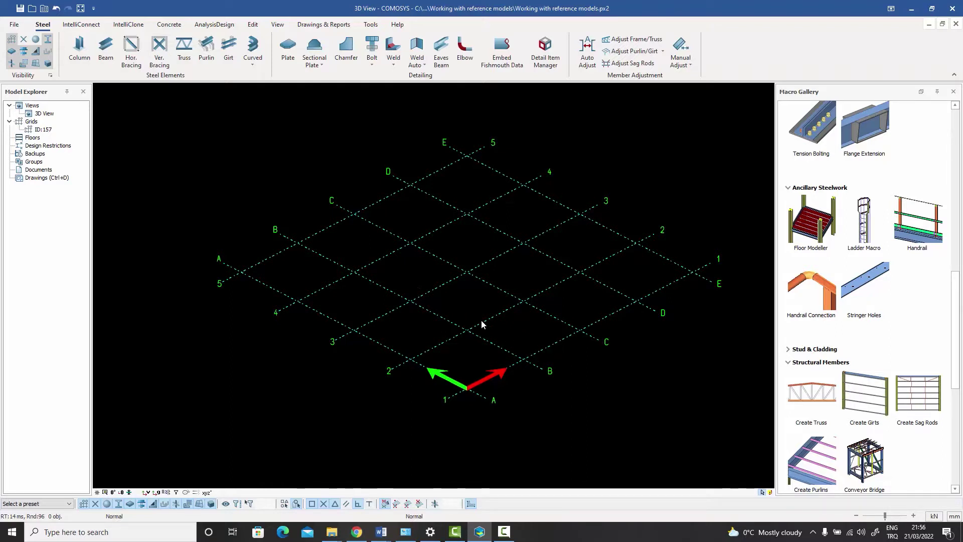
pyautogui.keyDown('shift'); pyautogui.moveTo(487, 322); pyautogui.dragTo(418, 274, button='middle'); pyautogui.keyUp('shift')
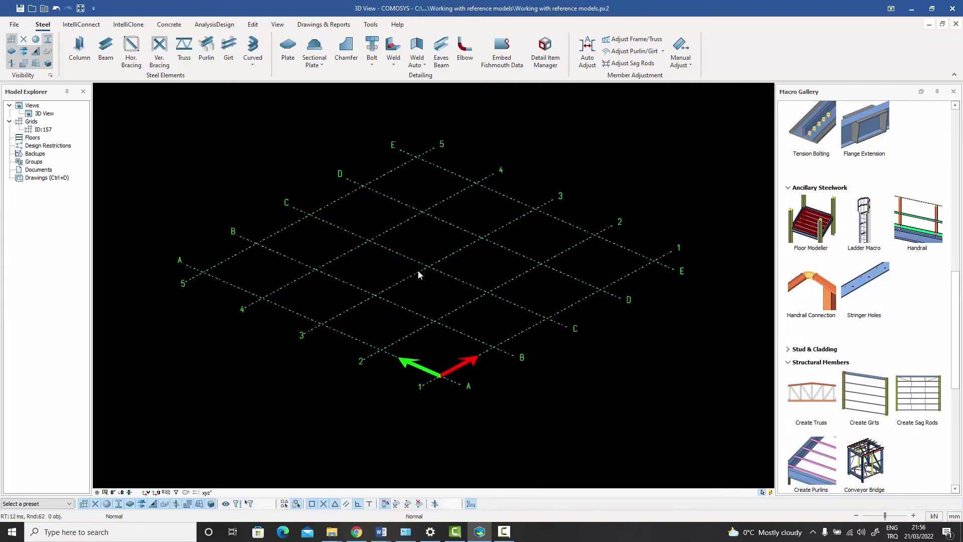
pyautogui.click(14, 24)
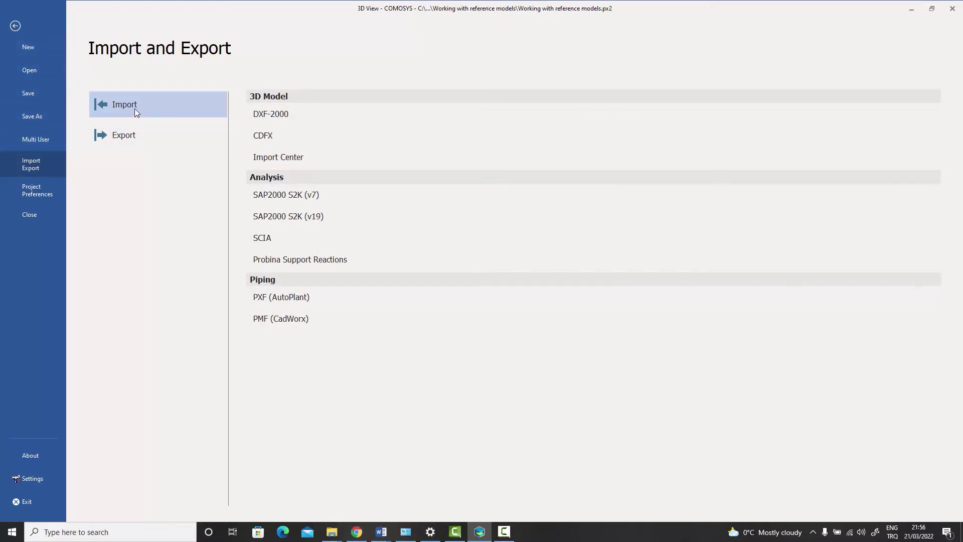
pyautogui.click(278, 115)
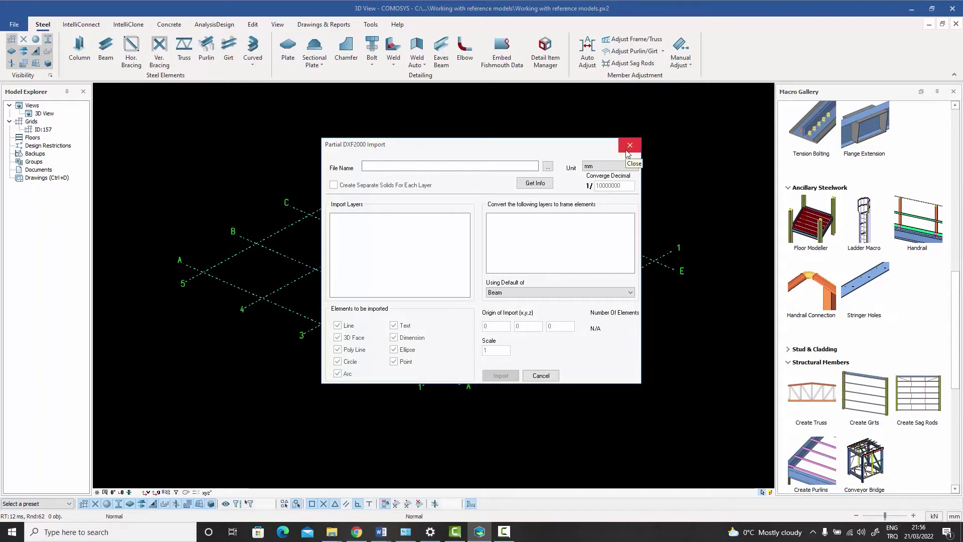
pyautogui.click(548, 167)
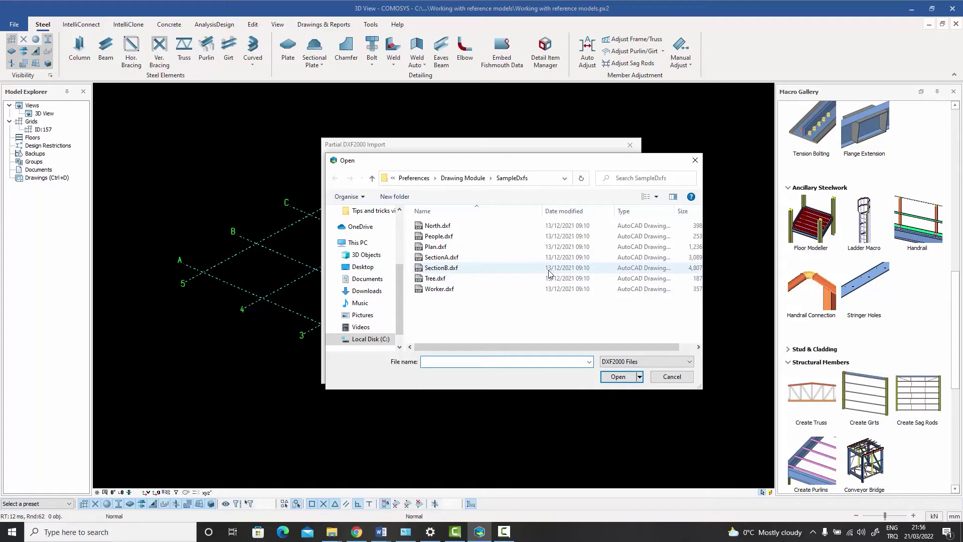
pyautogui.click(444, 271)
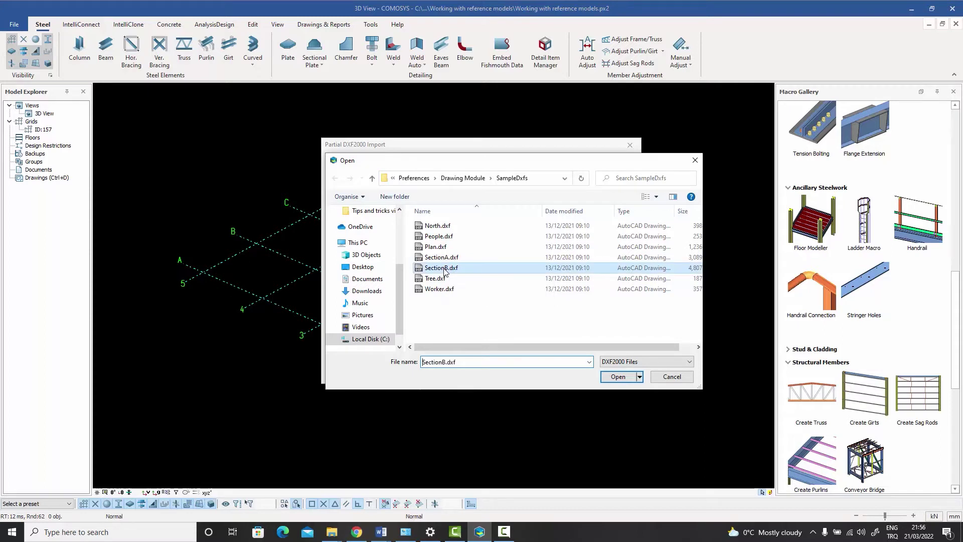
pyautogui.click(618, 377)
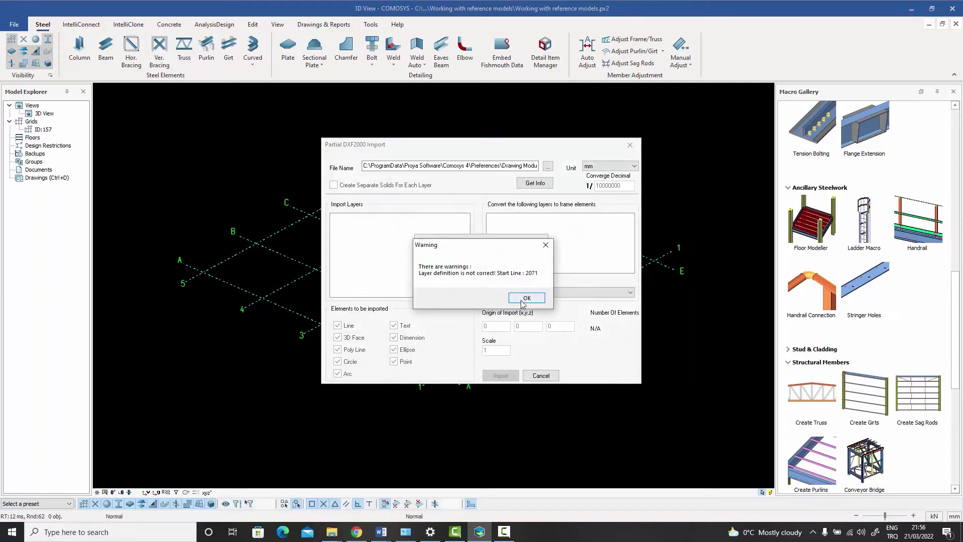
pyautogui.click(525, 298)
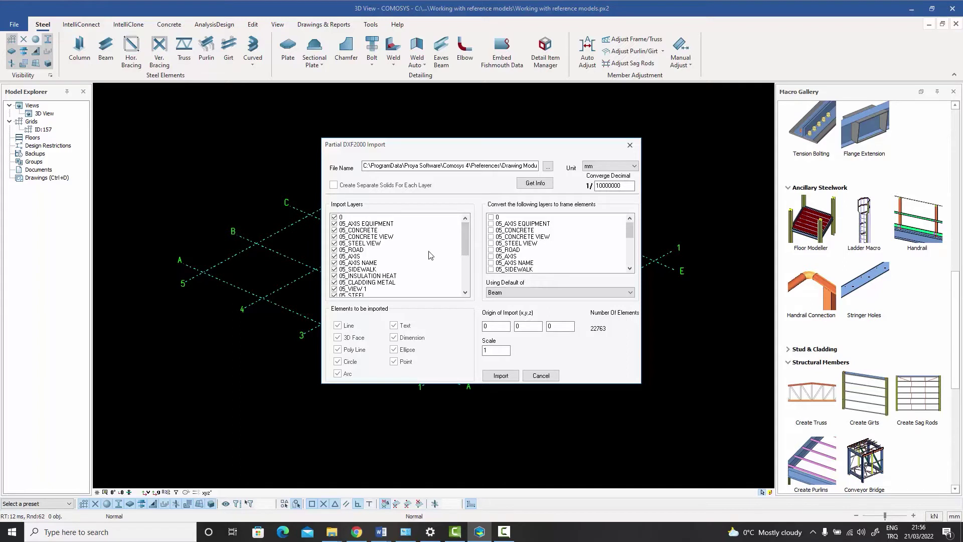
# Exclude layers 0 and 05_AXIS EQUIPMENT from the import, and include both again
pyautogui.moveTo(469, 228)
pyautogui.mouseDown()
pyautogui.moveTo(468, 266)
pyautogui.moveTo(466, 224)
pyautogui.mouseUp()
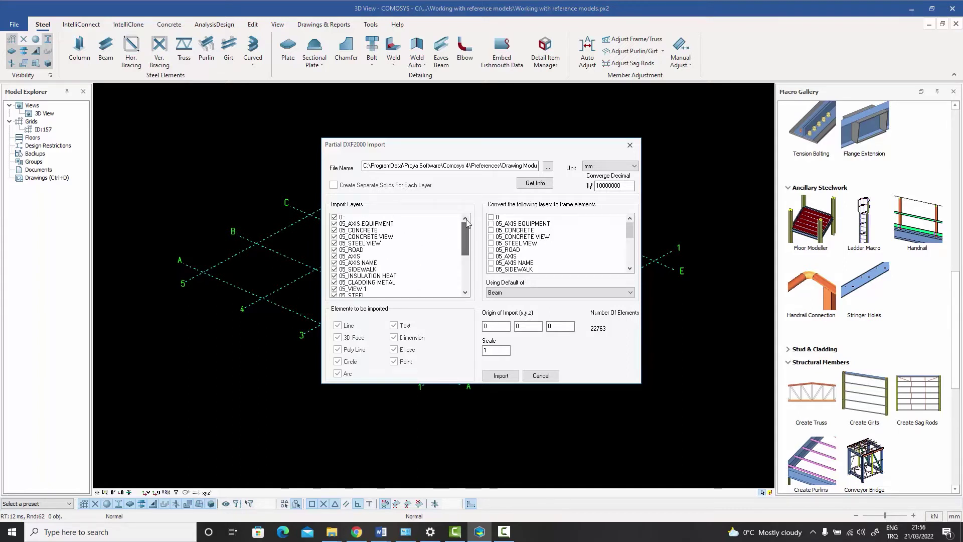
pyautogui.click(335, 217)
pyautogui.click(335, 224)
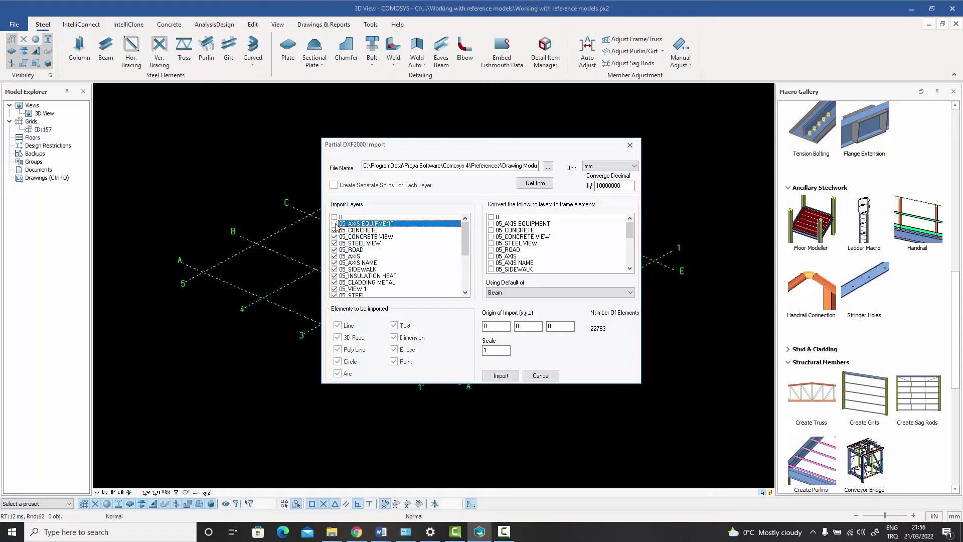
pyautogui.click(334, 217)
pyautogui.click(335, 224)
# Mark the 05_STEEL layer for conversion to frame elements and import the drawing on the current workplane
pyautogui.moveTo(633, 235); pyautogui.dragTo(633, 249)
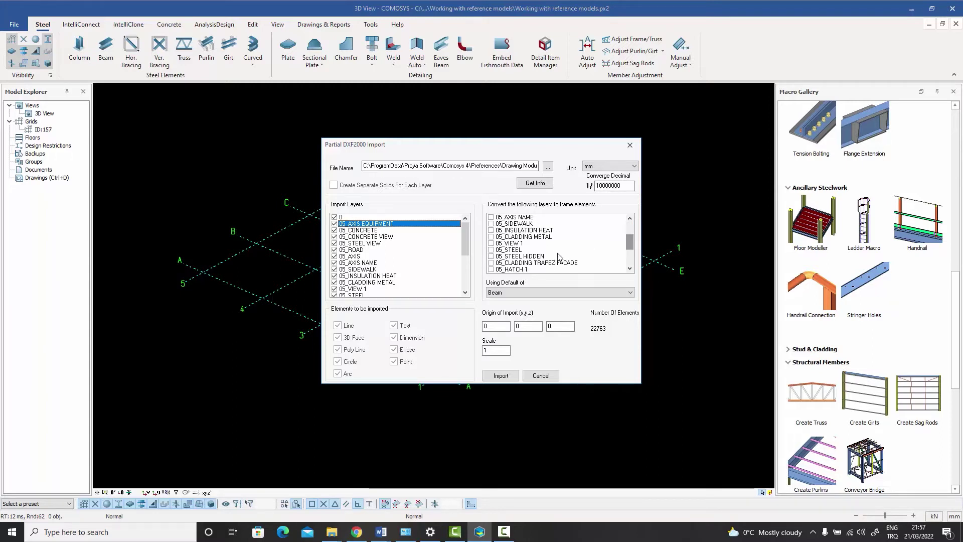
pyautogui.click(491, 250)
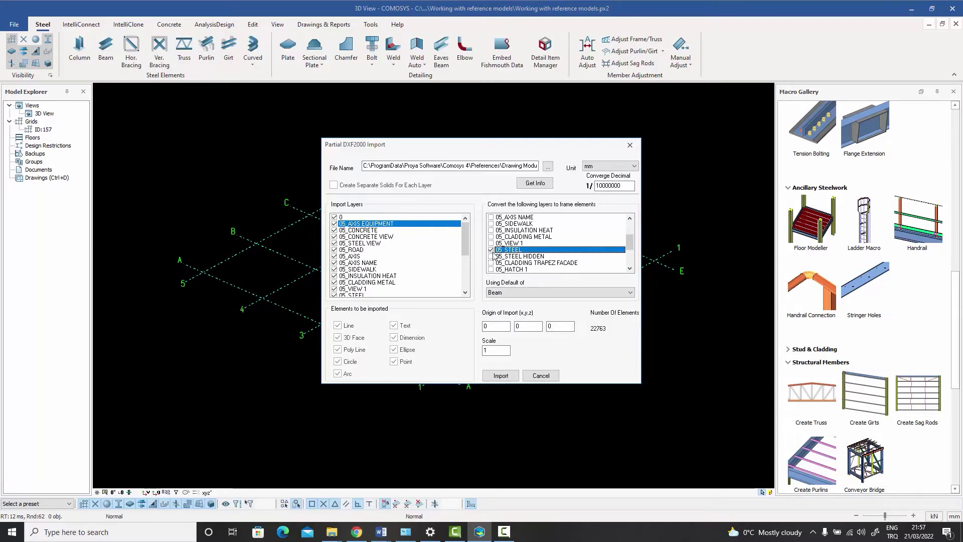
pyautogui.moveTo(635, 248); pyautogui.dragTo(635, 214)
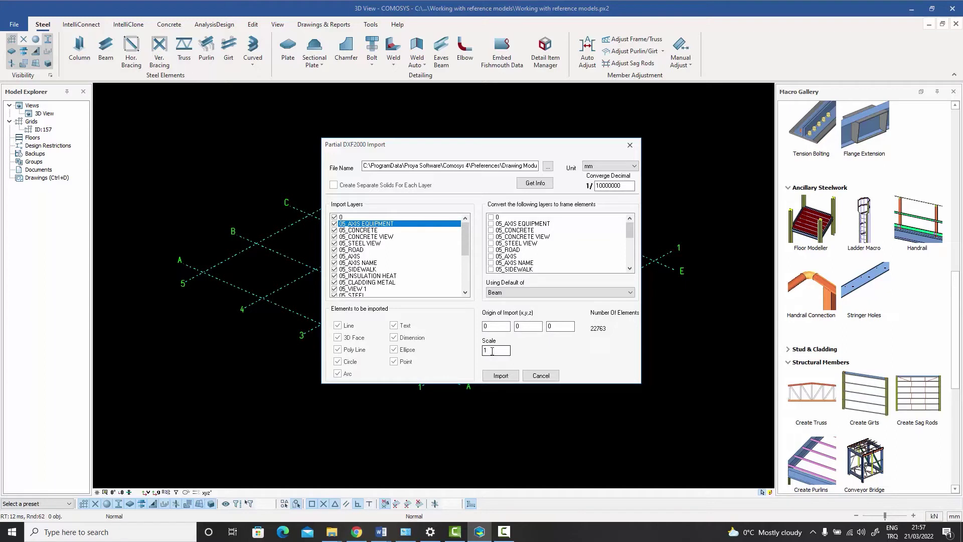
pyautogui.click(496, 378)
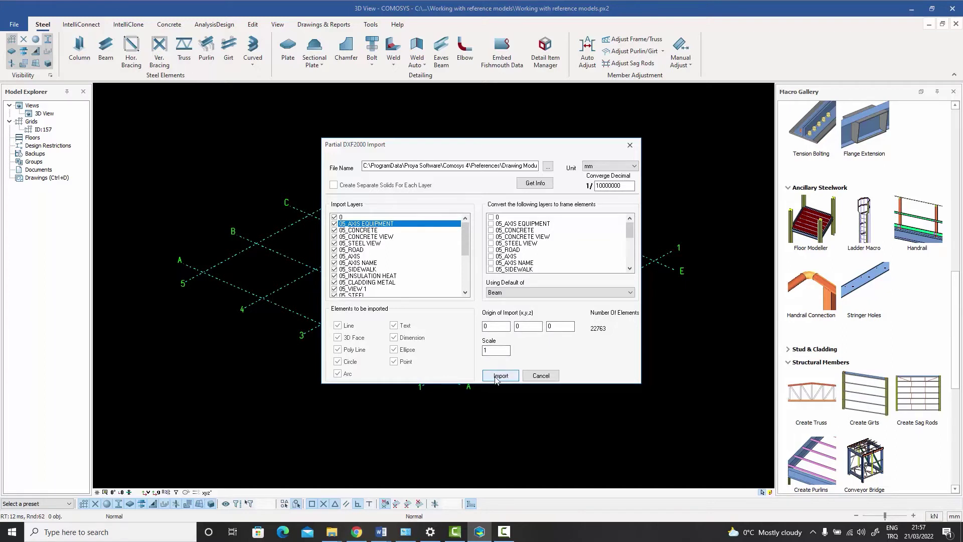
pyautogui.click(541, 375)
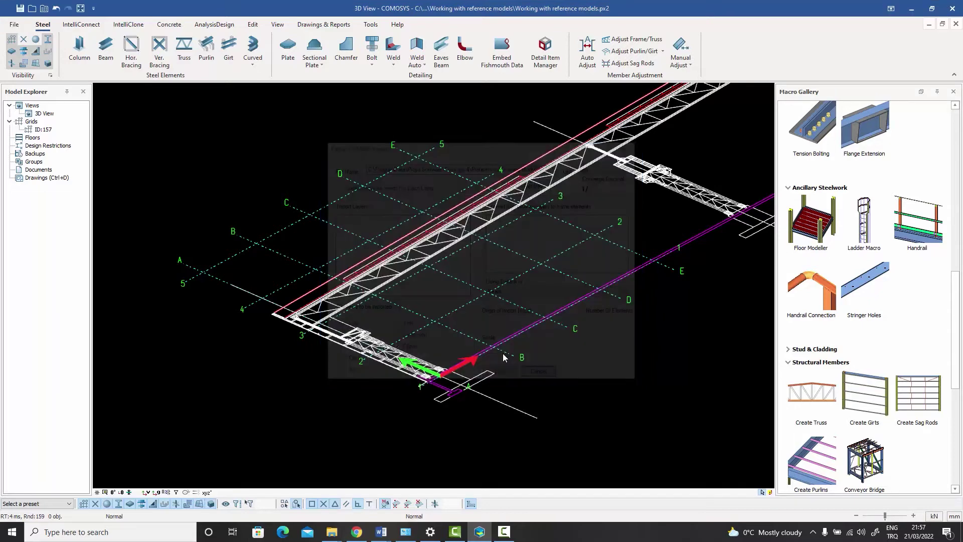
# Check the imported section drawing from above and in 3D, and delete it from the model
pyautogui.scroll(-3, 502, 347)
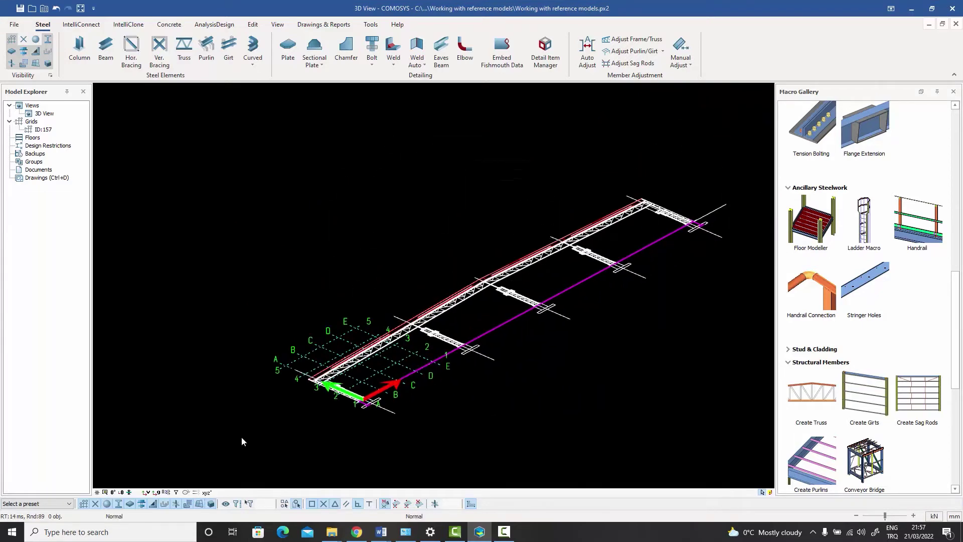
pyautogui.click(112, 492)
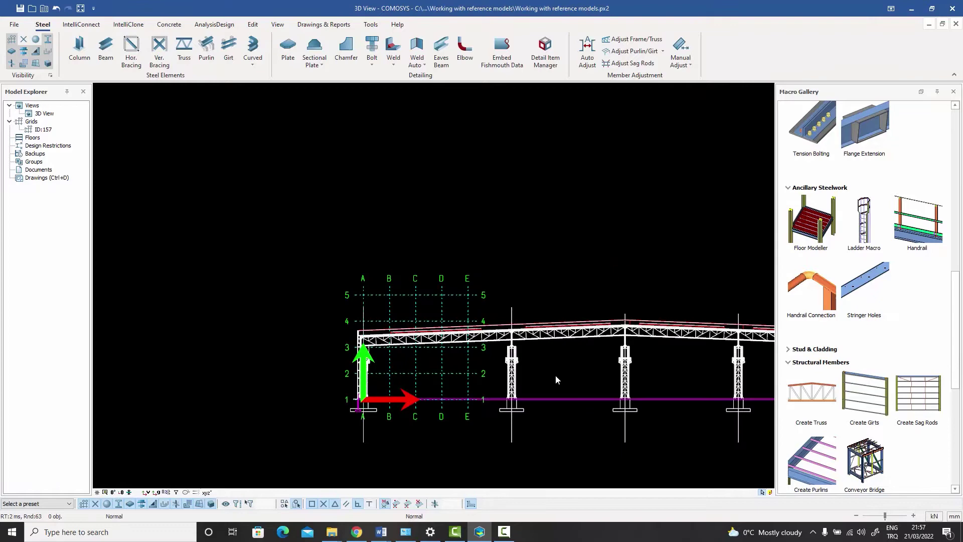
pyautogui.scroll(2, 555, 380)
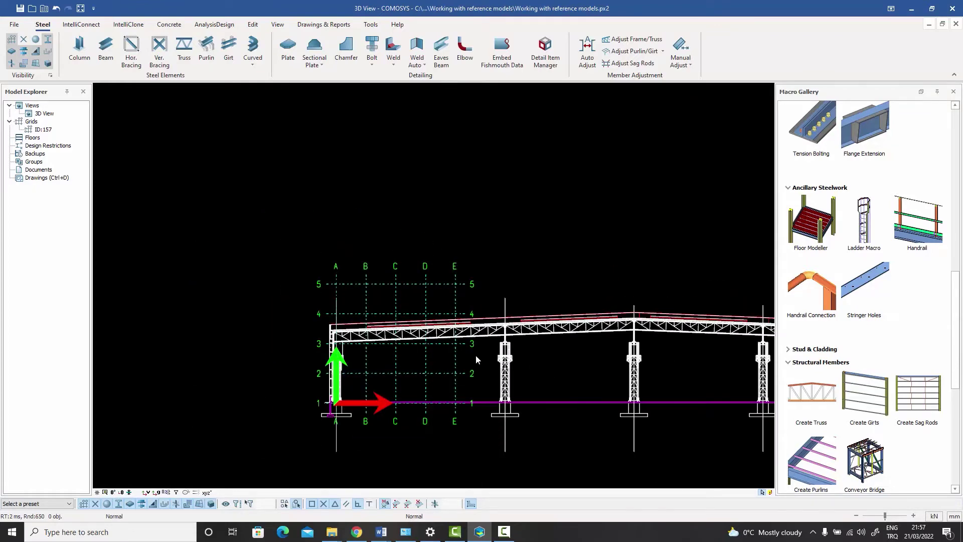
pyautogui.scroll(-3, 488, 354)
pyautogui.scroll(2, 486, 355)
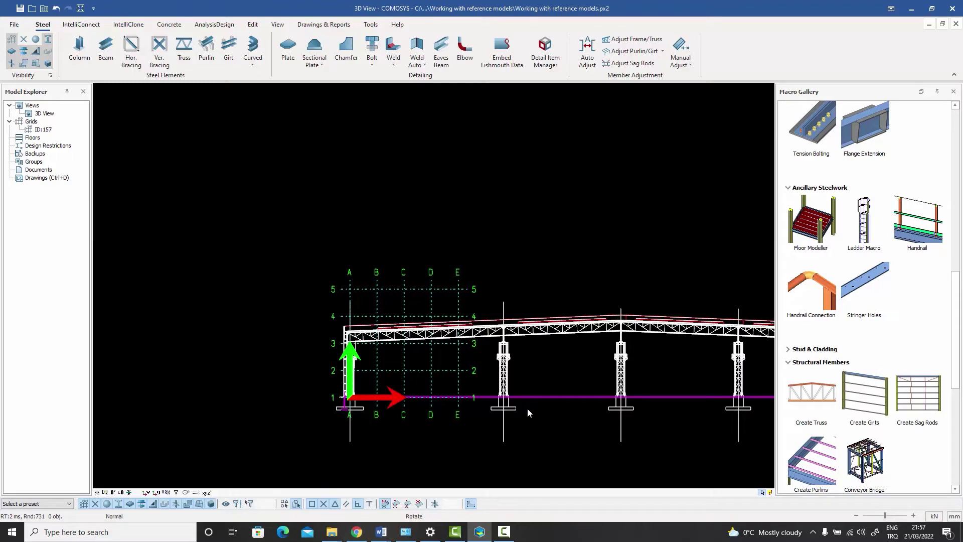
pyautogui.moveTo(527, 408); pyautogui.dragTo(495, 288, button='middle')
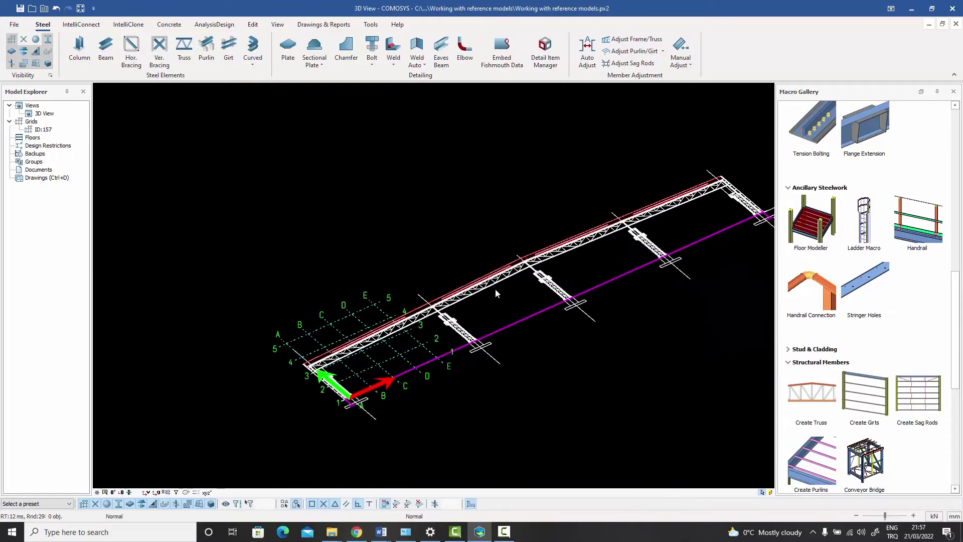
pyautogui.click(488, 282)
pyautogui.press('Delete')
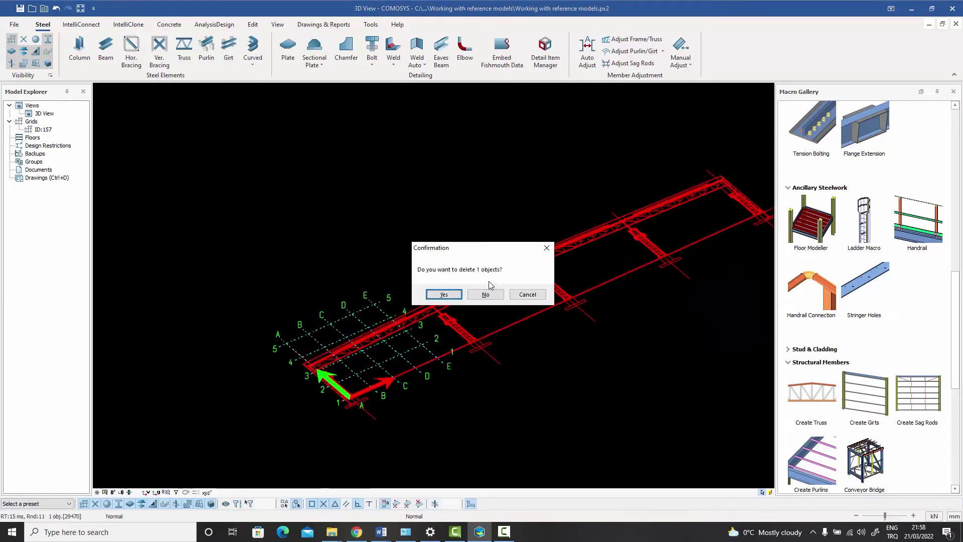
pyautogui.click(453, 294)
# Create a two-point view along grid line 1 from its intersection with A to its intersection with B
pyautogui.scroll(5, 362, 381)
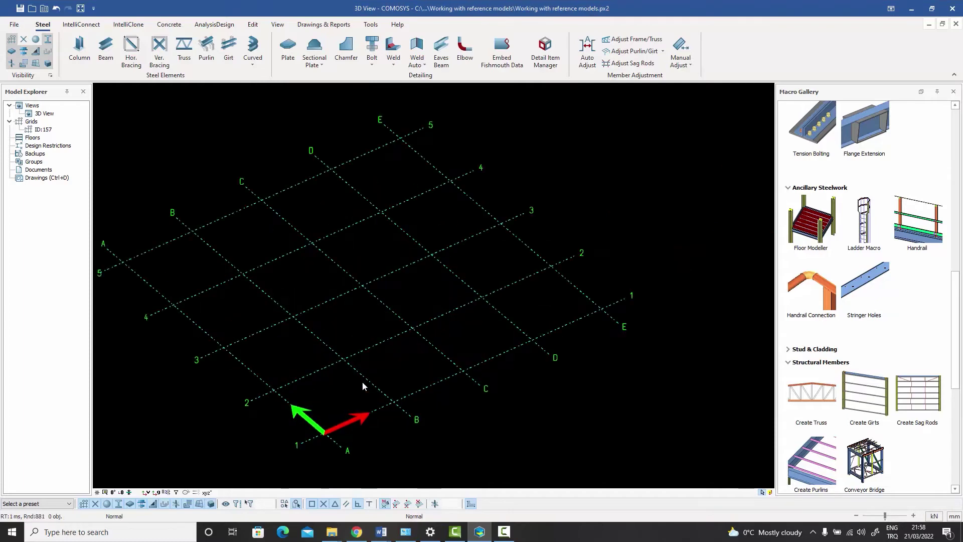
pyautogui.click(278, 24)
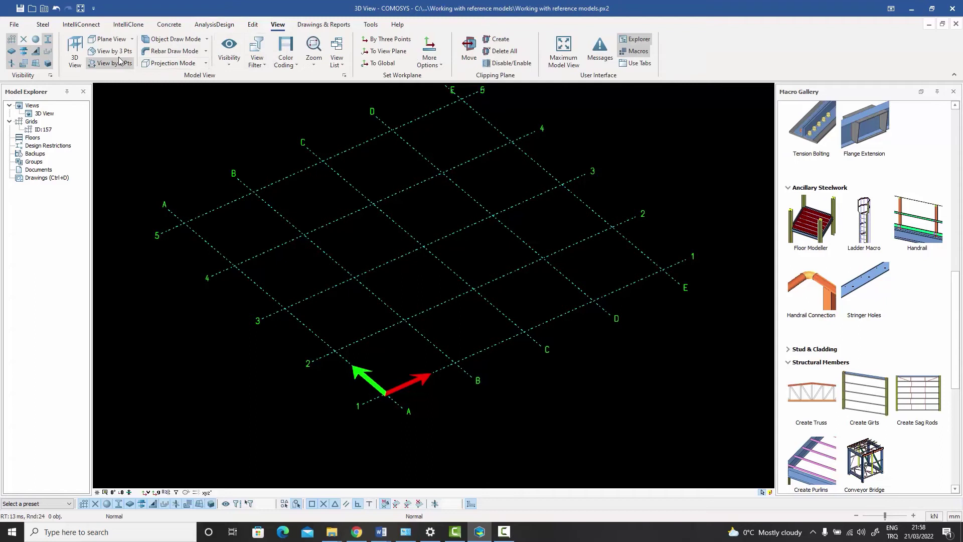
pyautogui.click(112, 63)
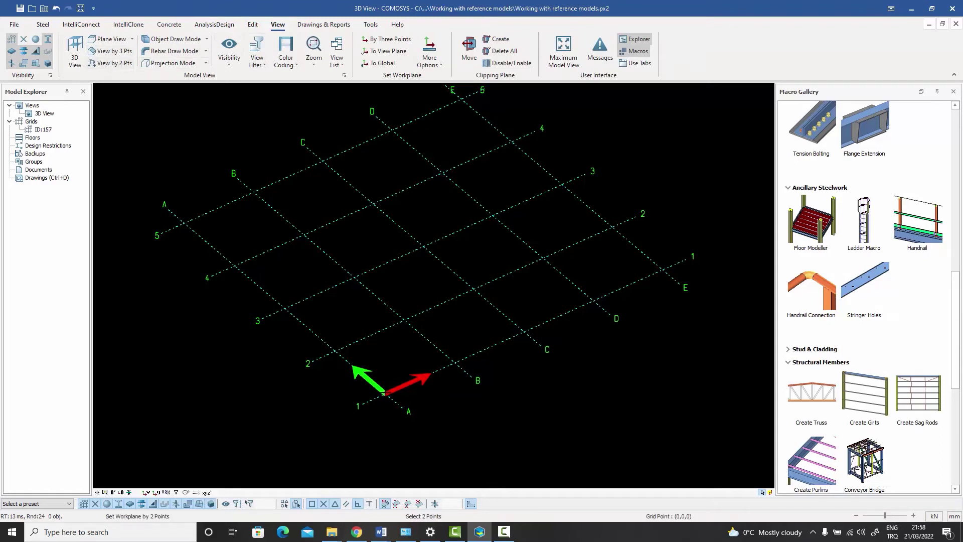
pyautogui.click(384, 393)
pyautogui.click(455, 362)
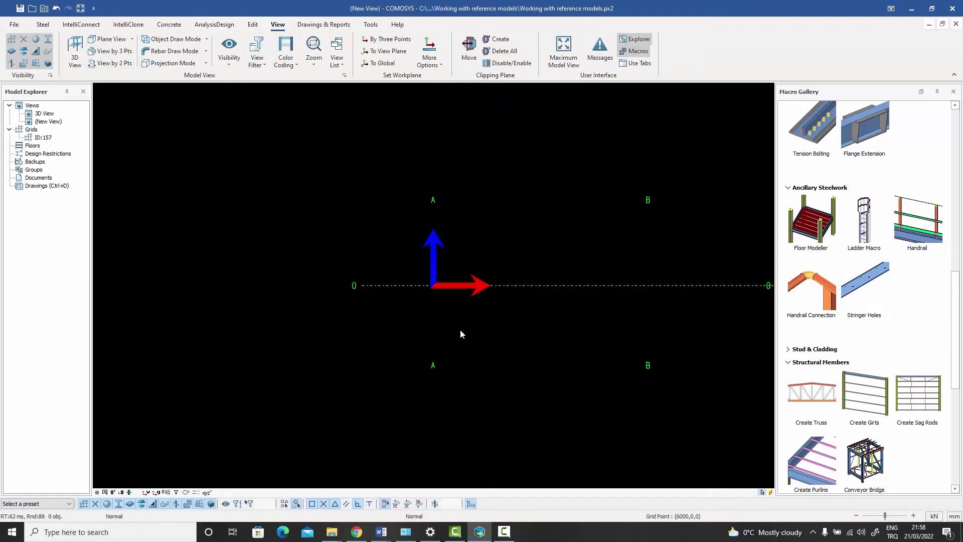
# Align the workplane with the plane of the new elevation view
pyautogui.rightClick(498, 212)
pyautogui.click(470, 247)
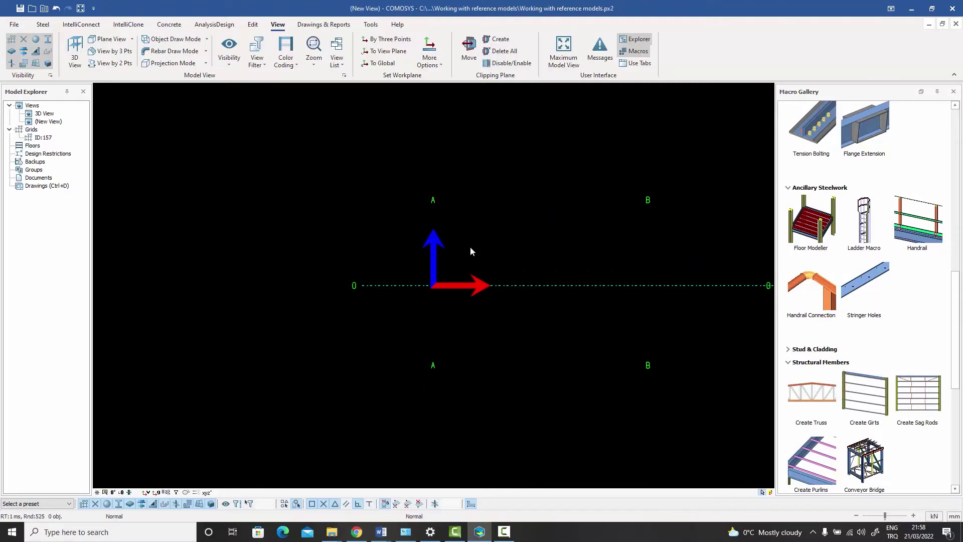
pyautogui.click(145, 493)
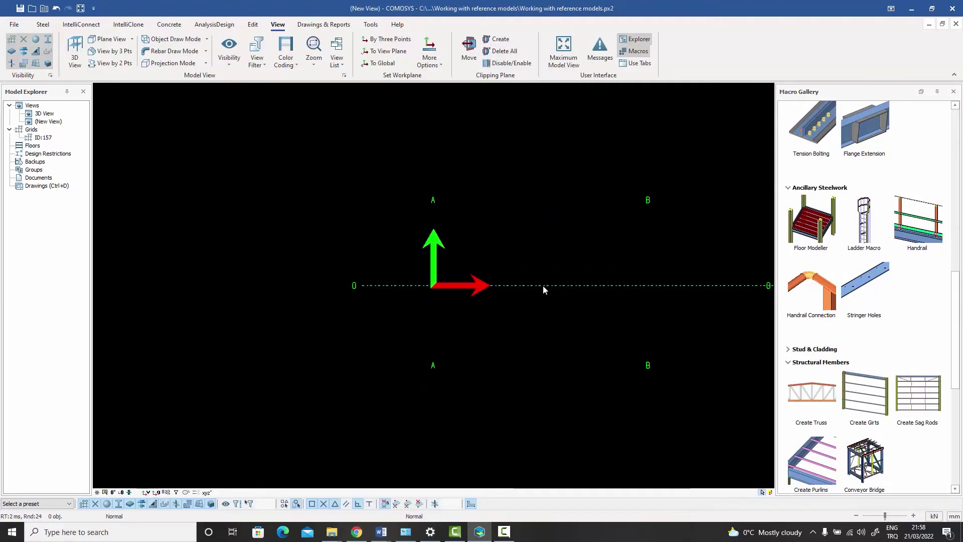
# Import SectionB.dxf into the elevation view through the DXF-2000 import, with all layers at scale 1 and origin 0, 0, 0
pyautogui.moveTo(543, 285); pyautogui.dragTo(362, 314, button='middle')
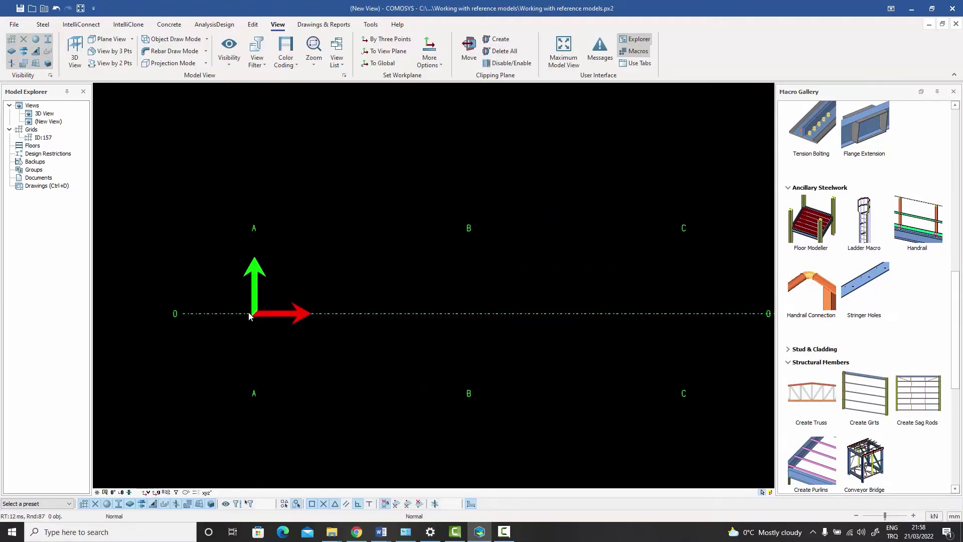
pyautogui.click(14, 24)
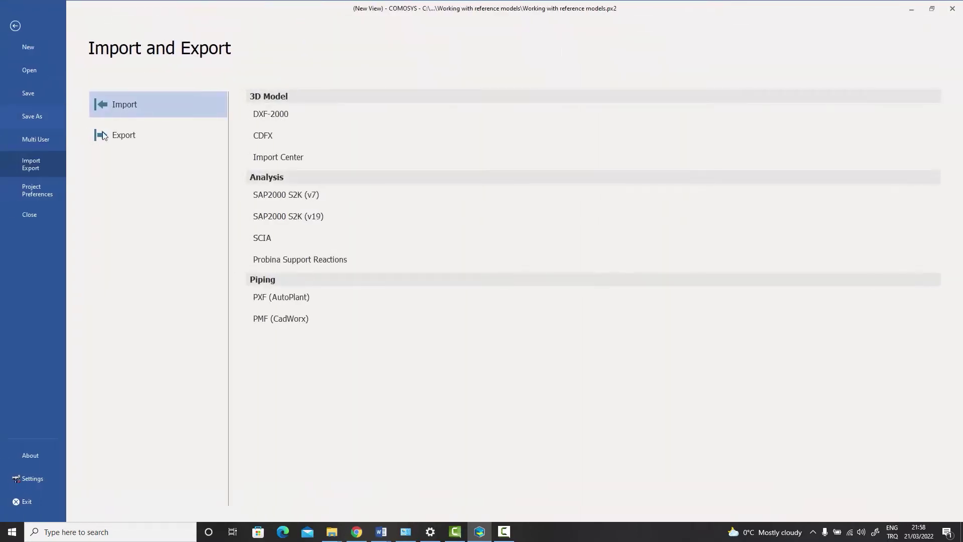
pyautogui.click(269, 115)
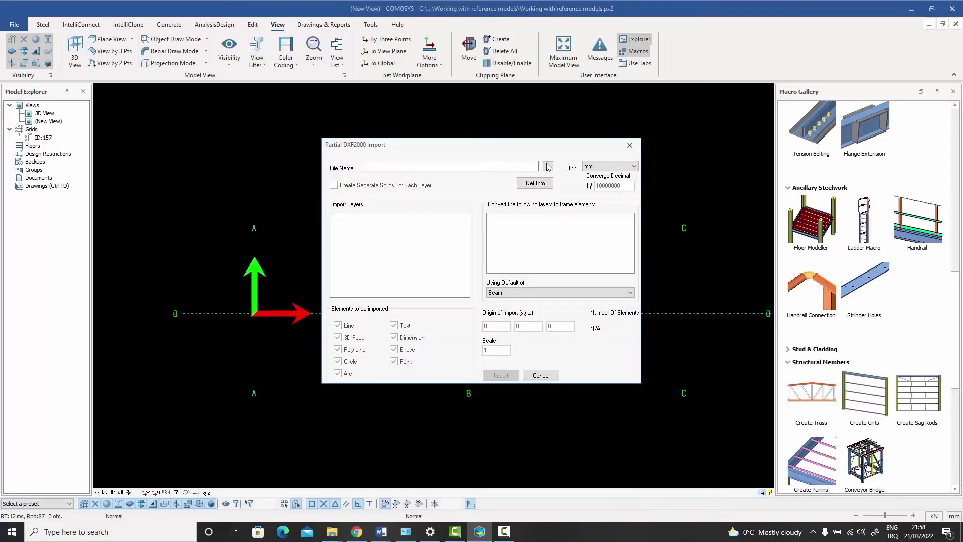
pyautogui.click(547, 169)
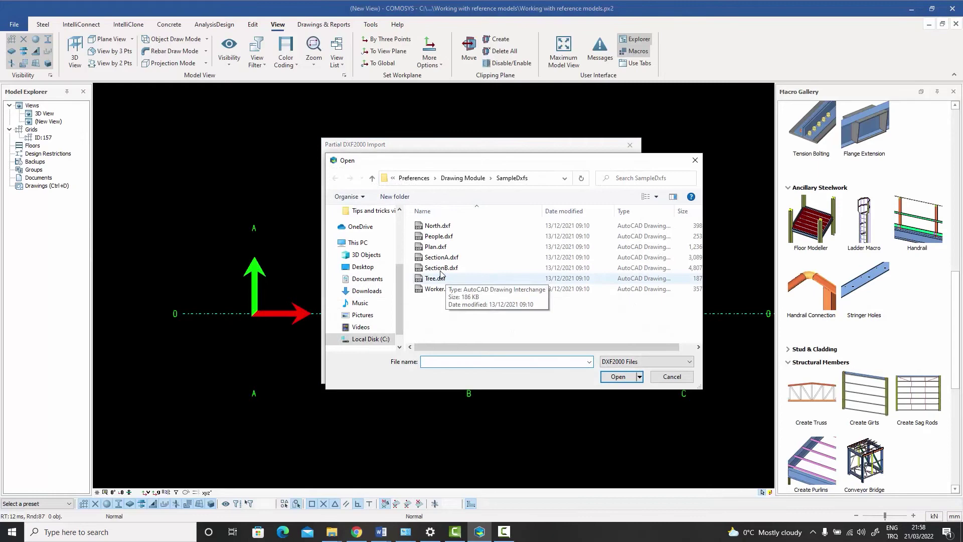
pyautogui.click(440, 267)
pyautogui.click(617, 378)
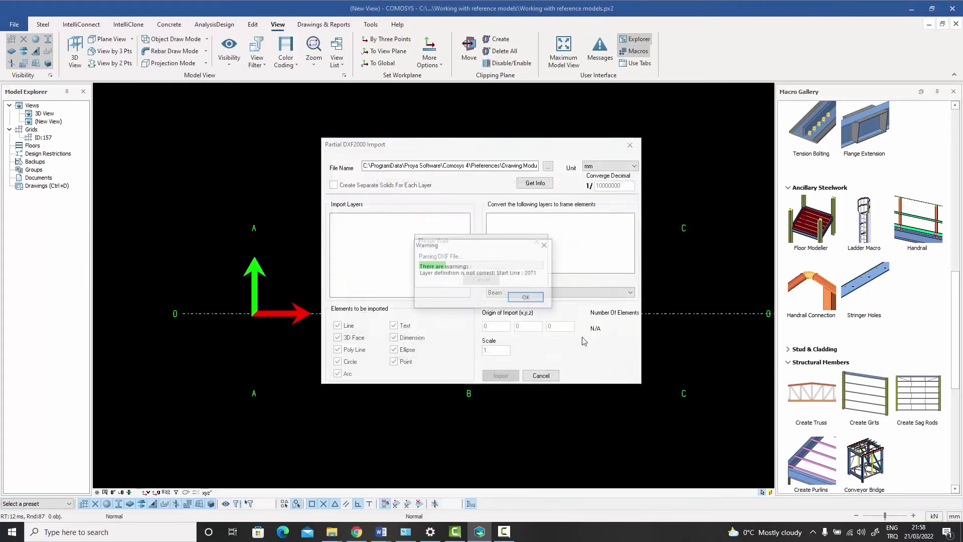
pyautogui.click(516, 297)
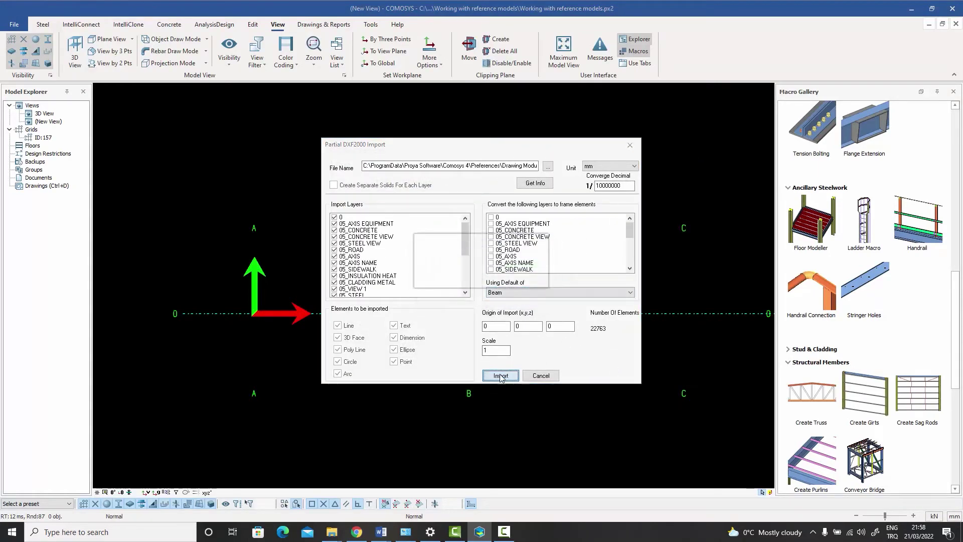
pyautogui.click(547, 379)
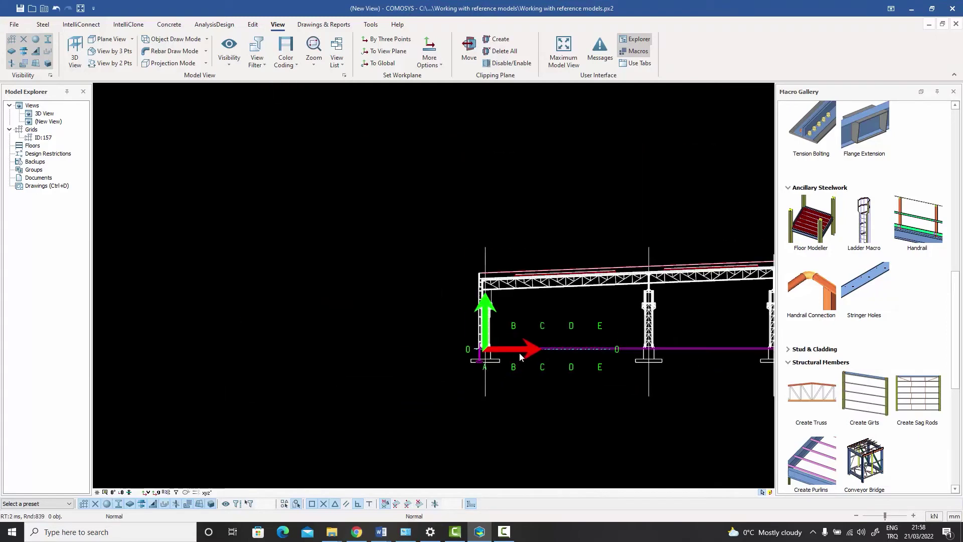
# Switch to the 3D View, maximize it and examine how the imported section stands on the grid
pyautogui.click(942, 24)
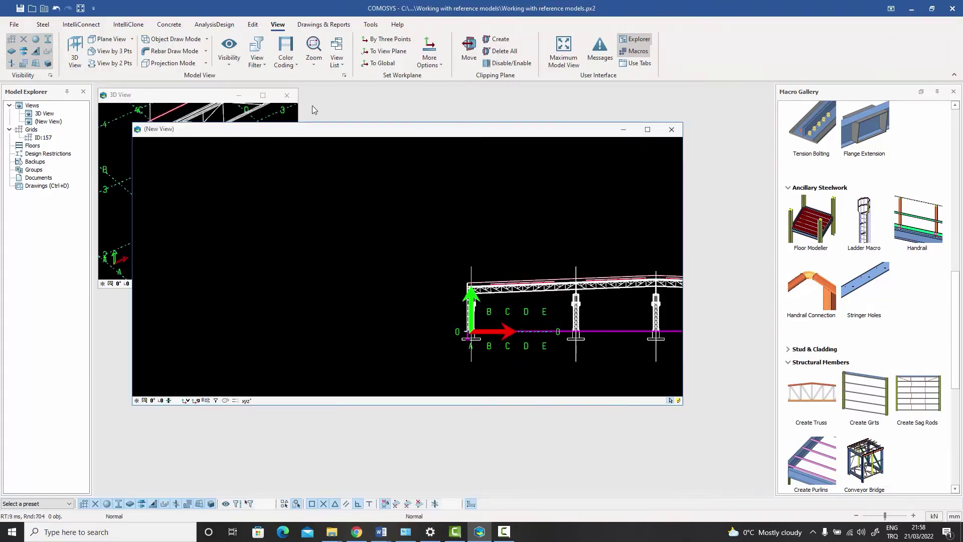
pyautogui.click(268, 98)
pyautogui.scroll(-6, 444, 239)
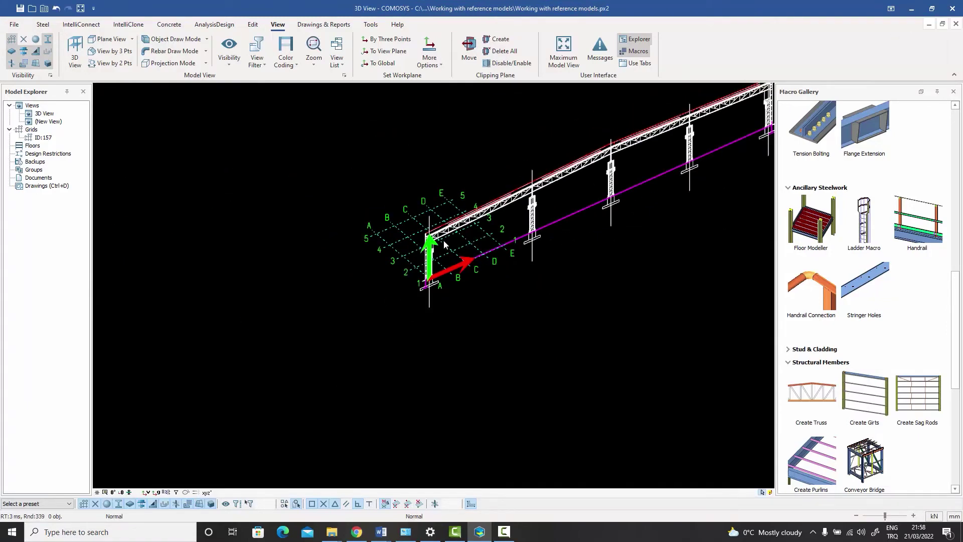
pyautogui.moveTo(444, 240); pyautogui.dragTo(445, 215, button='middle')
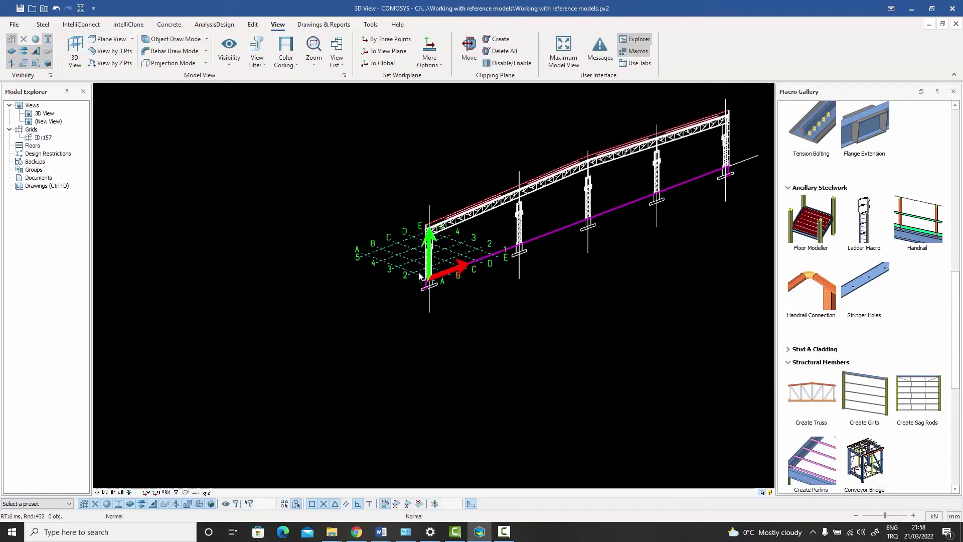
# Switch from the 3D View to the elevation view and maximize it on the truss's first panels beside the end column
pyautogui.moveTo(508, 246); pyautogui.dragTo(513, 219, button='middle')
pyautogui.click(942, 24)
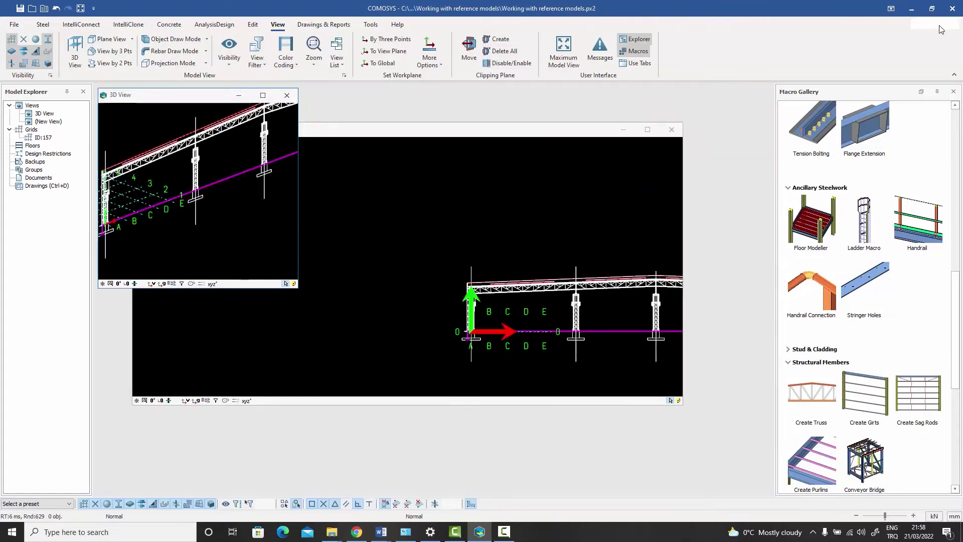
pyautogui.click(647, 130)
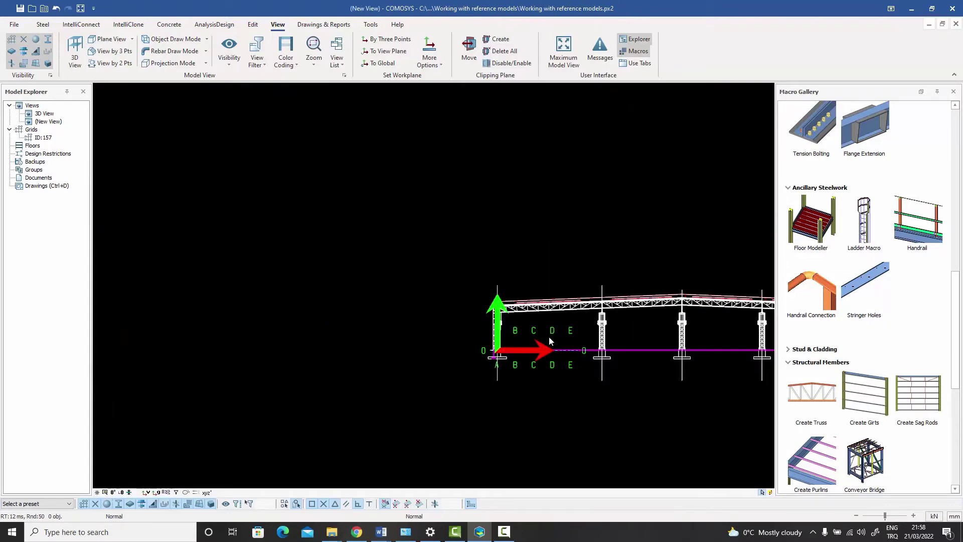
pyautogui.scroll(5, 549, 339)
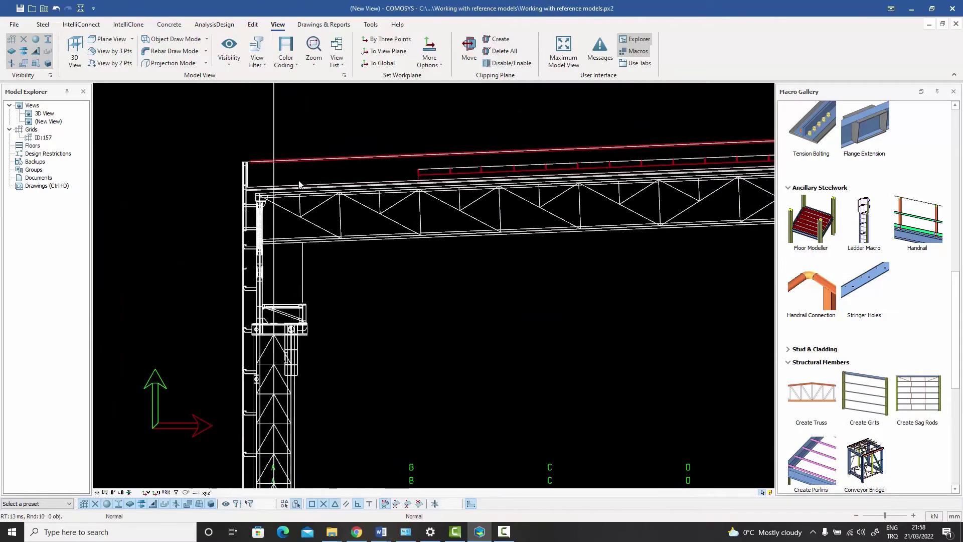
pyautogui.scroll(4, 299, 185)
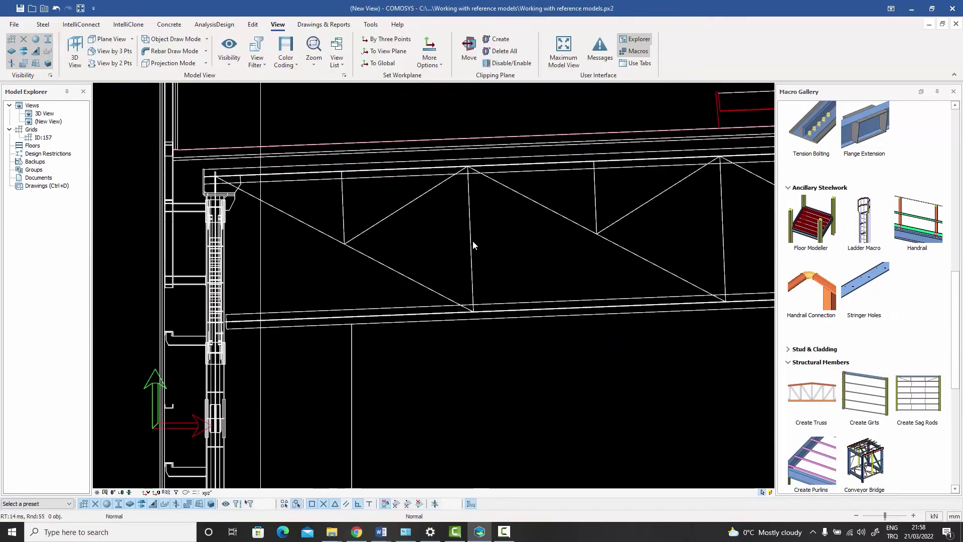
pyautogui.scroll(1, 473, 245)
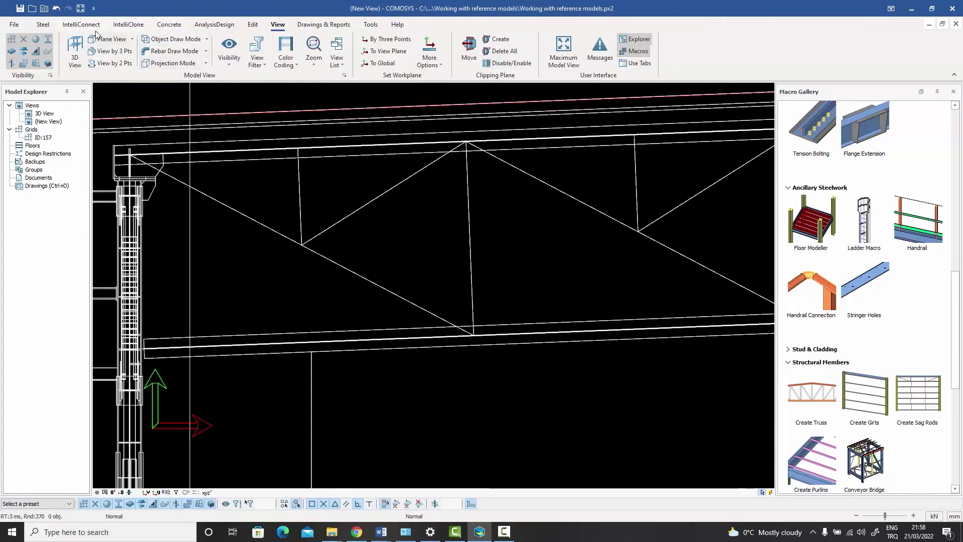
# Place a beam along the truss's first long diagonal, from the node above the end column to the first bottom chord node
pyautogui.click(45, 26)
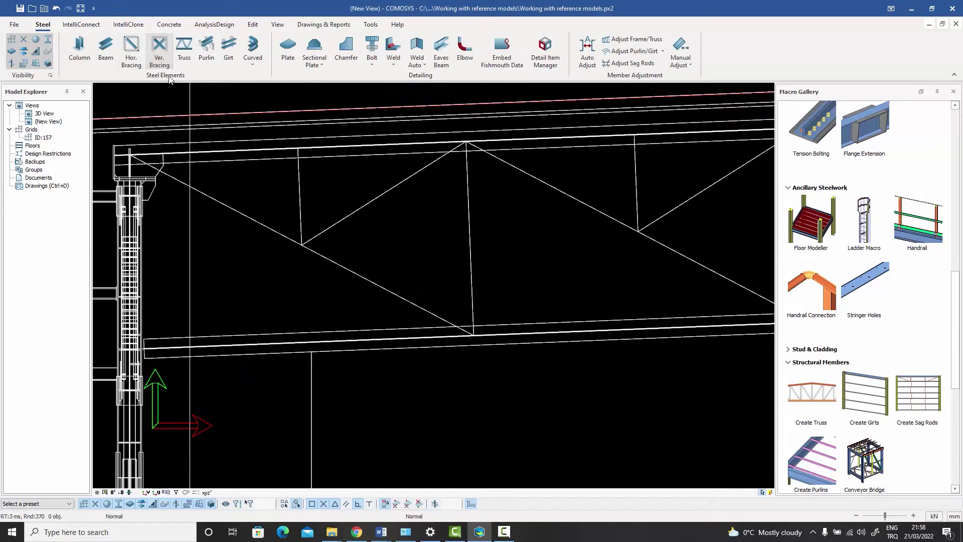
pyautogui.click(185, 46)
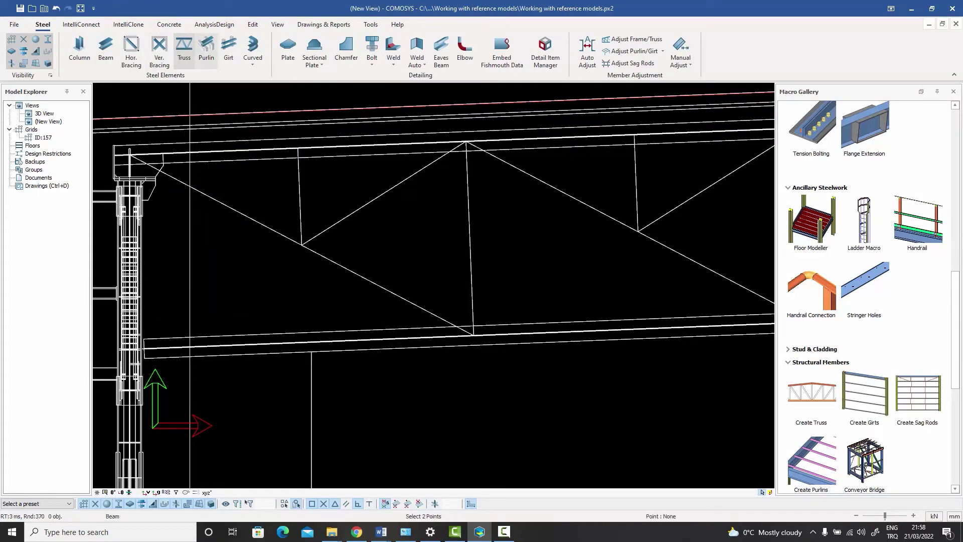
pyautogui.scroll(-2, 419, 196)
pyautogui.scroll(5, 274, 150)
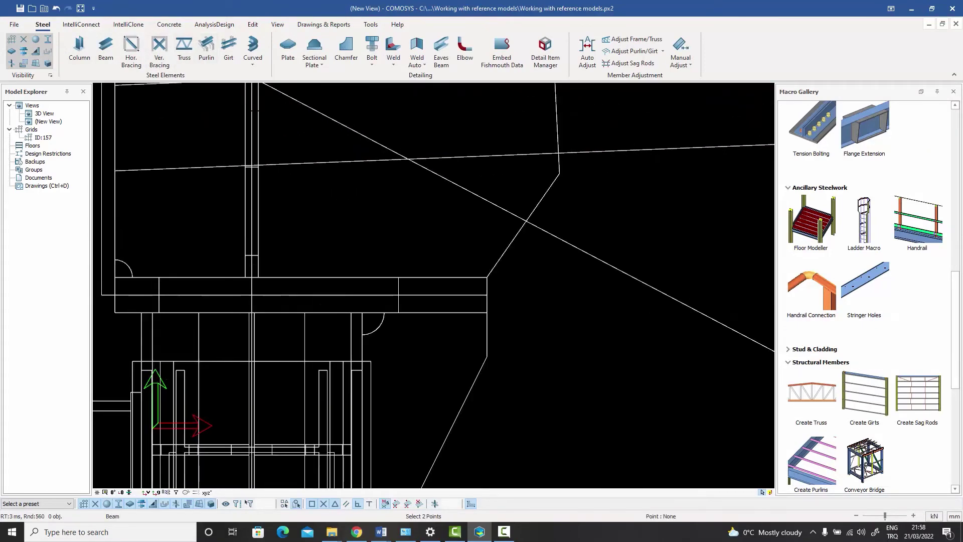
pyautogui.scroll(2, 274, 149)
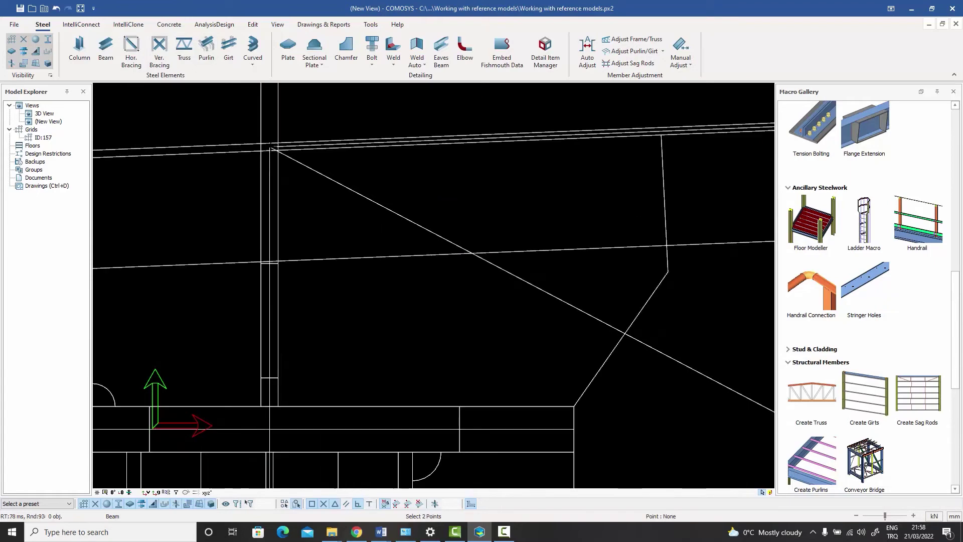
pyautogui.scroll(3, 273, 148)
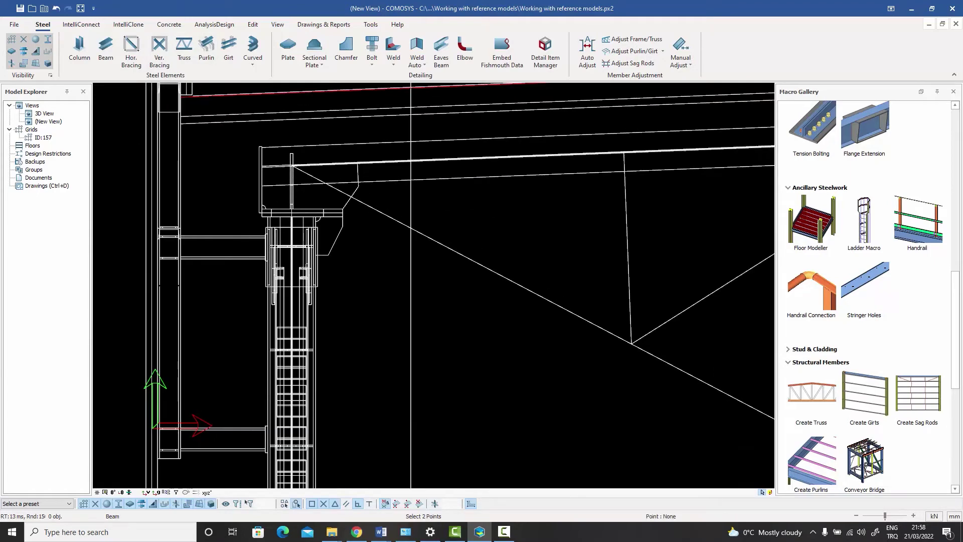
pyautogui.scroll(-4, 342, 198)
pyautogui.scroll(7, 492, 275)
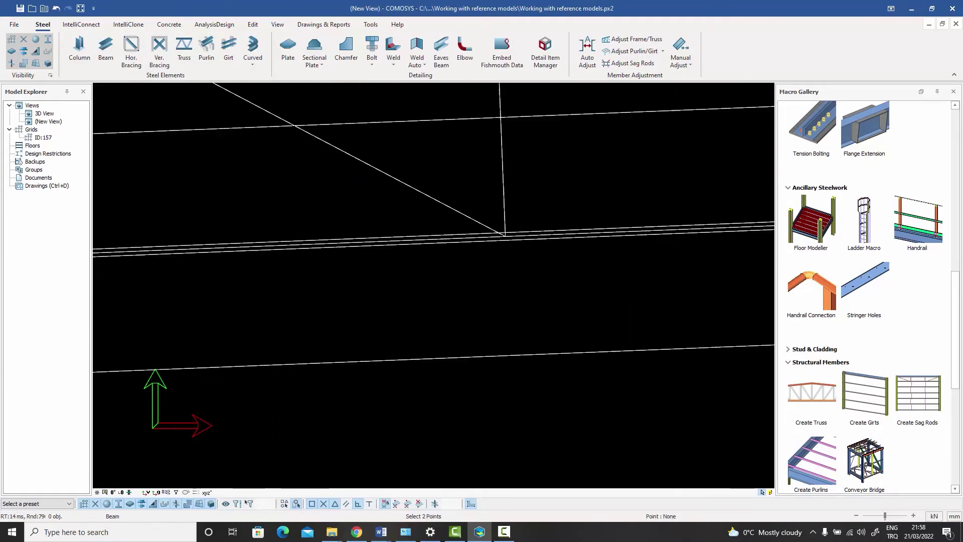
pyautogui.scroll(5, 515, 236)
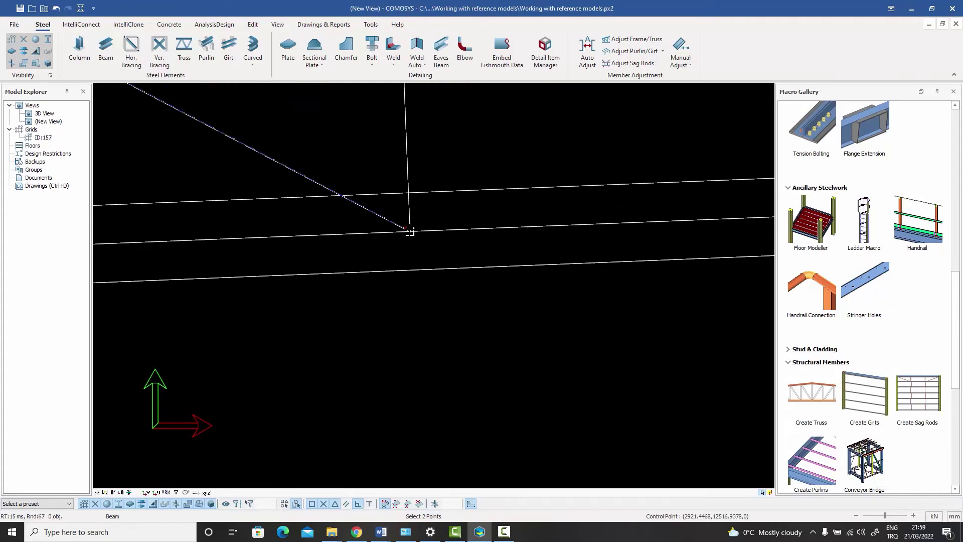
pyautogui.scroll(-6, 471, 276)
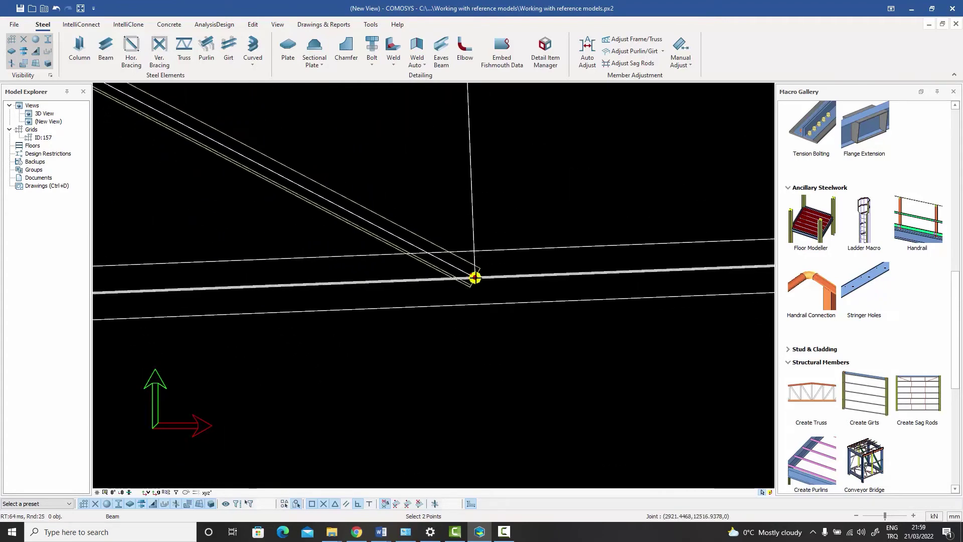
pyautogui.scroll(-2, 475, 277)
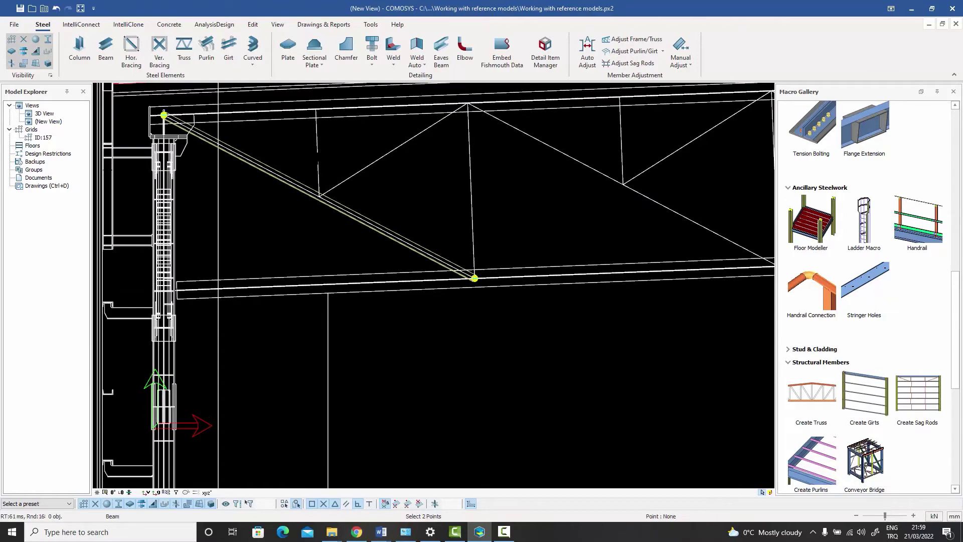
# Place a beam along the first short vertical, from the top chord down to the node midway on the long diagonal
pyautogui.scroll(6, 474, 278)
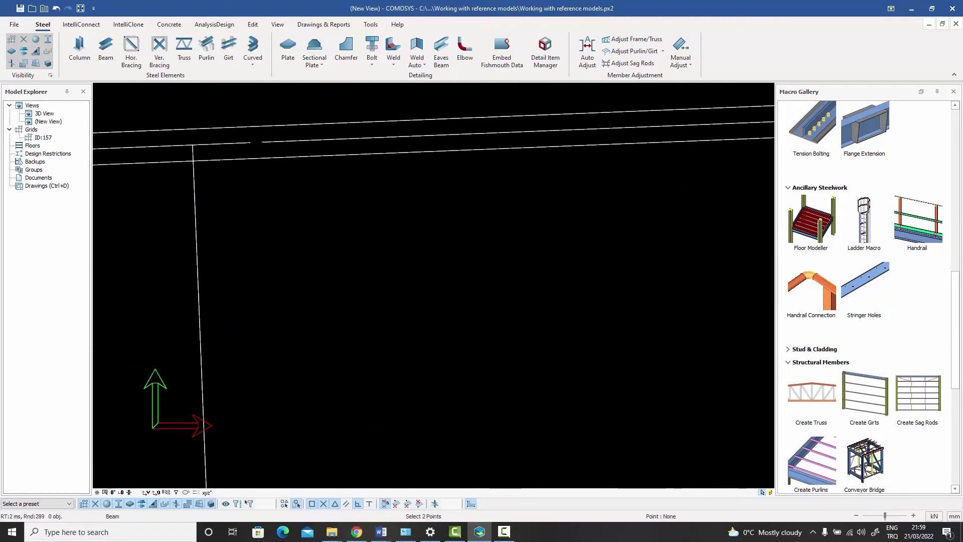
pyautogui.click(193, 145)
pyautogui.scroll(-6, 350, 205)
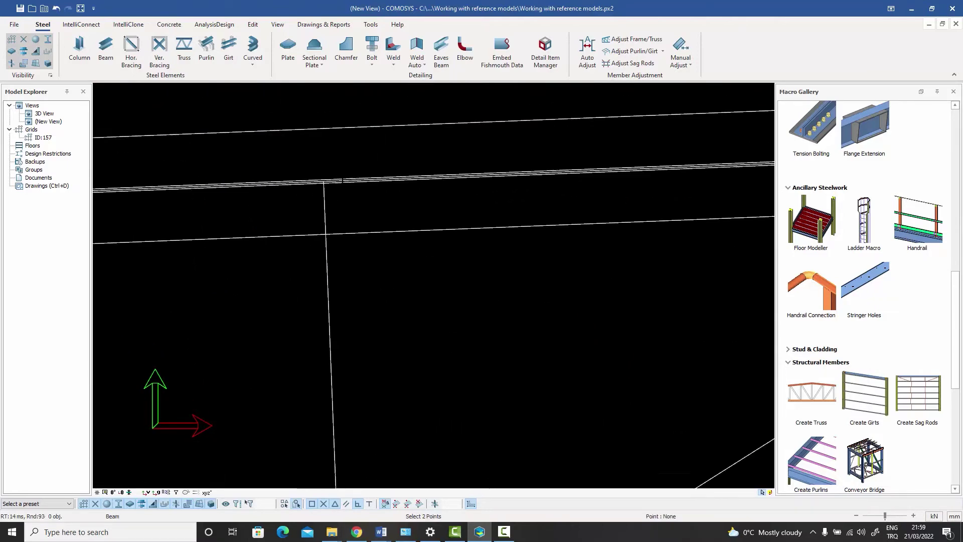
pyautogui.scroll(-2, 349, 205)
pyautogui.scroll(12, 350, 328)
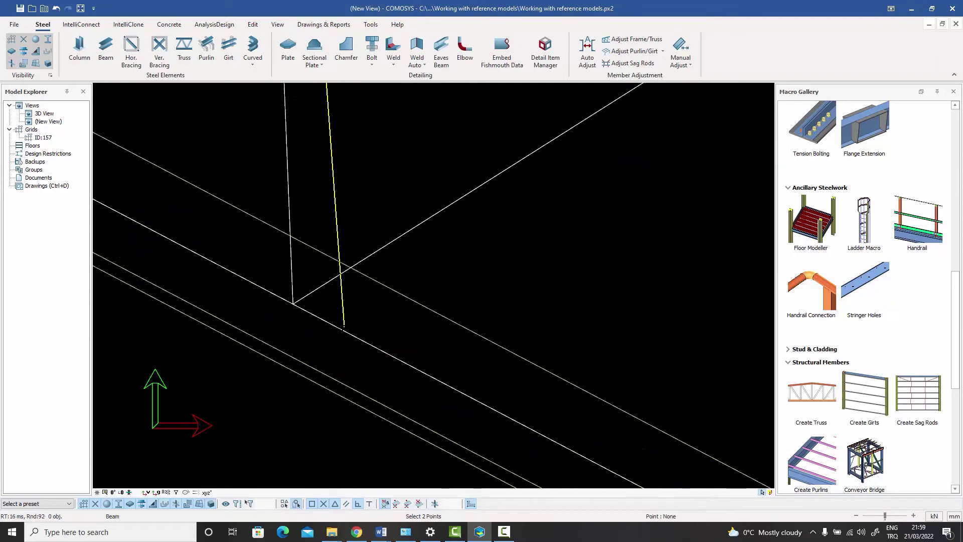
pyautogui.click(189, 241)
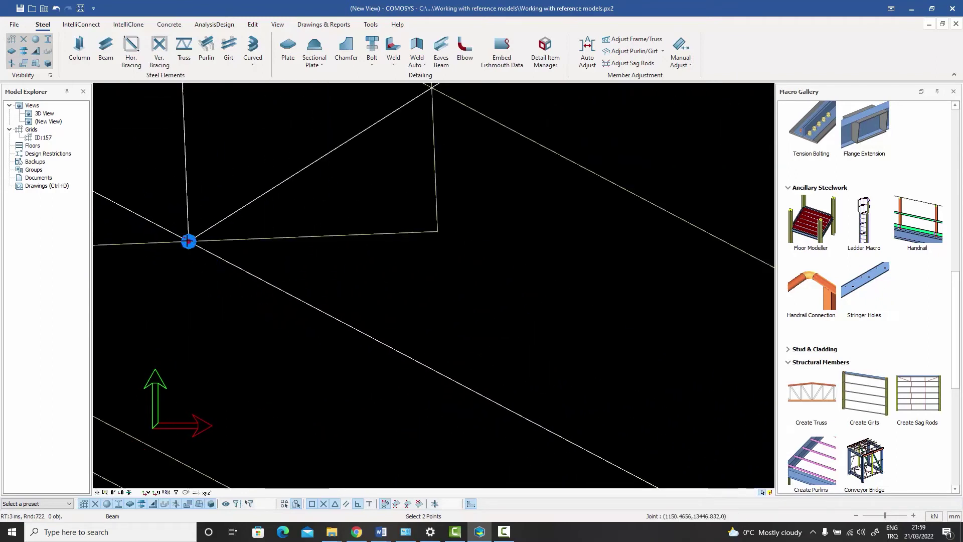
# Place a beam along the rising diagonal, from the midway node on the long diagonal to the next top chord node
pyautogui.scroll(-3, 247, 305)
pyautogui.scroll(-4, 247, 305)
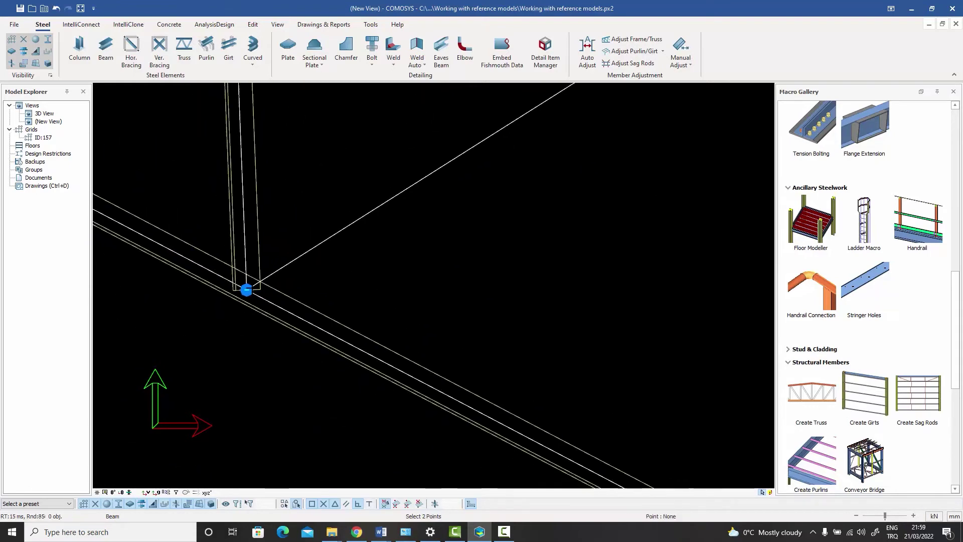
pyautogui.scroll(4, 458, 157)
pyautogui.scroll(-2, 499, 158)
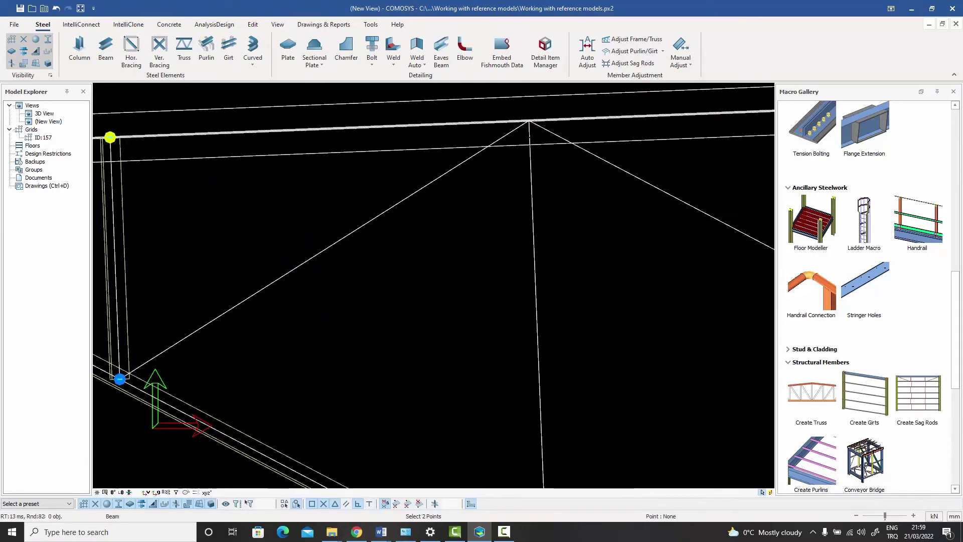
pyautogui.scroll(7, 532, 118)
pyautogui.scroll(3, 510, 147)
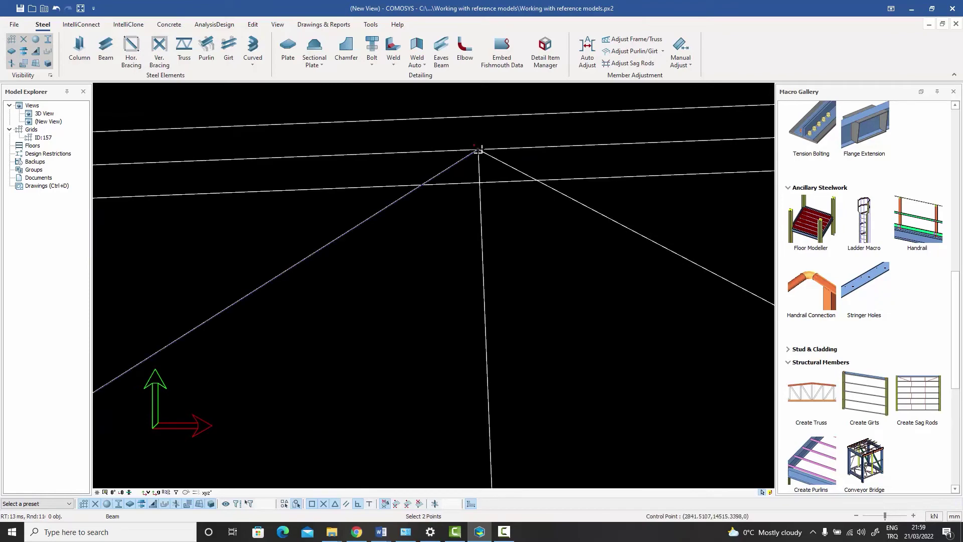
pyautogui.click(479, 150)
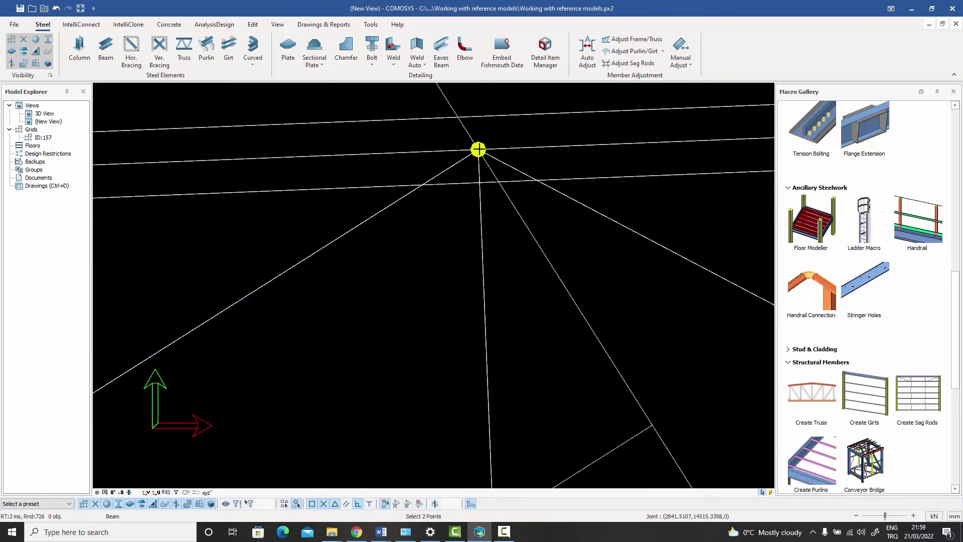
# Place a beam along the first full-height vertical, from the top chord node to the bottom chord node, and end the Beam command
pyautogui.scroll(-5, 478, 149)
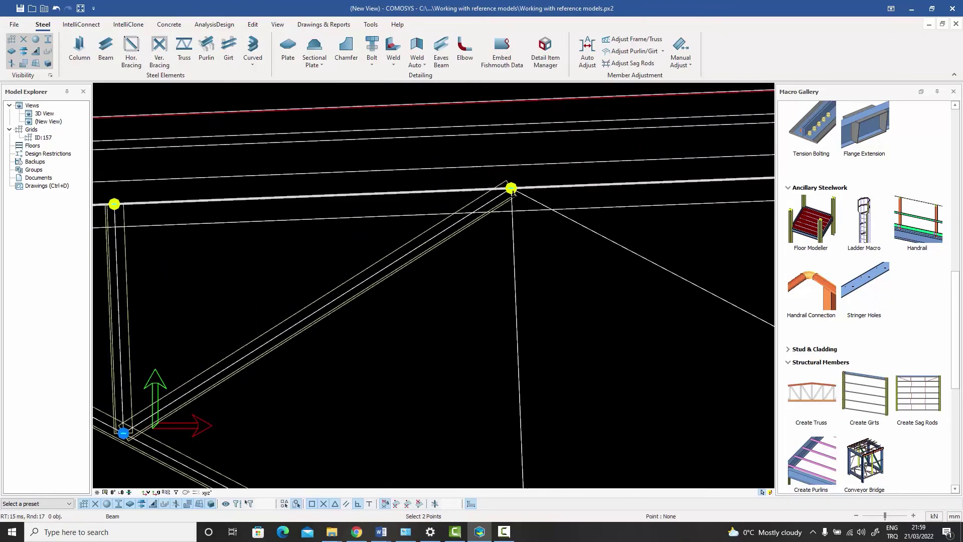
pyautogui.scroll(-6, 512, 192)
pyautogui.scroll(9, 521, 305)
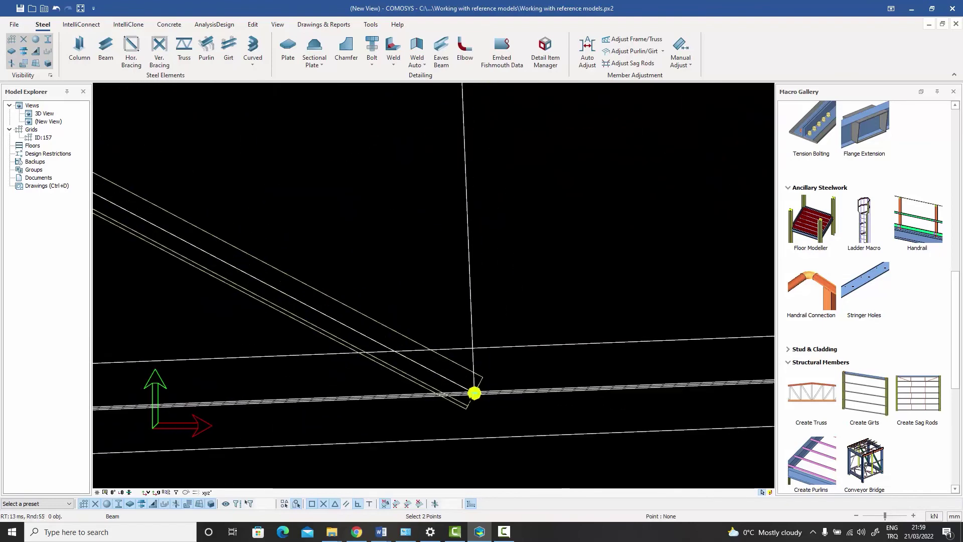
pyautogui.scroll(4, 474, 393)
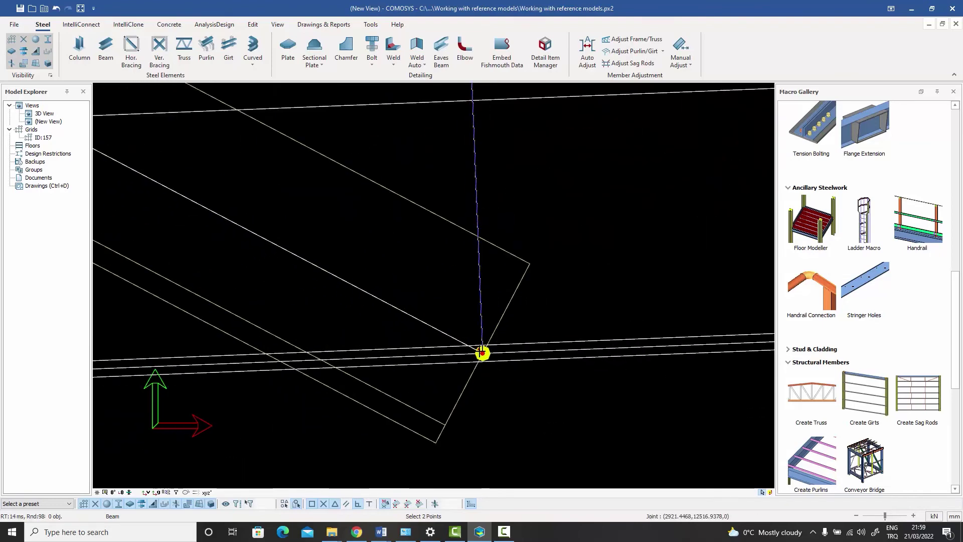
pyautogui.click(483, 353)
pyautogui.rightClick(513, 230)
pyautogui.click(526, 236)
pyautogui.scroll(-2, 520, 294)
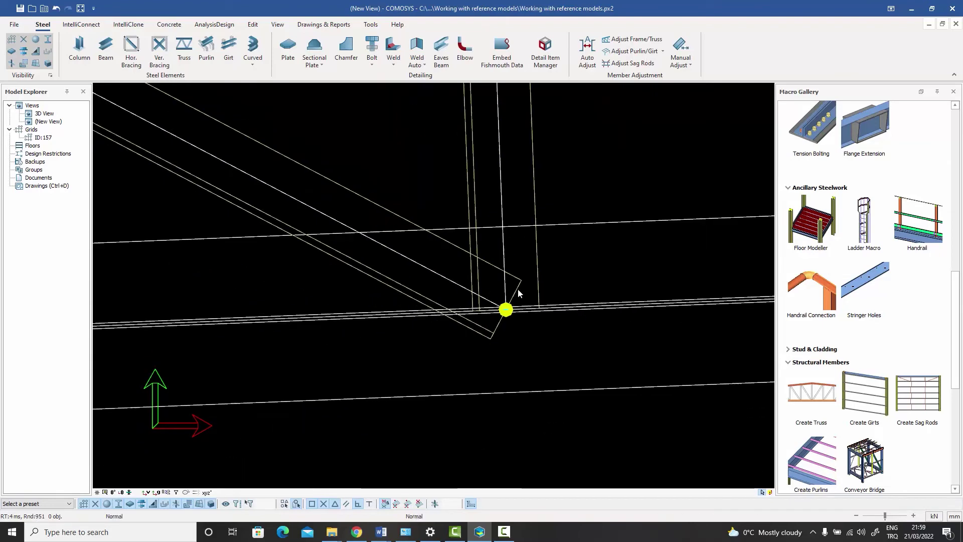
pyautogui.scroll(-9, 518, 290)
pyautogui.moveTo(533, 296); pyautogui.dragTo(457, 306, button='middle')
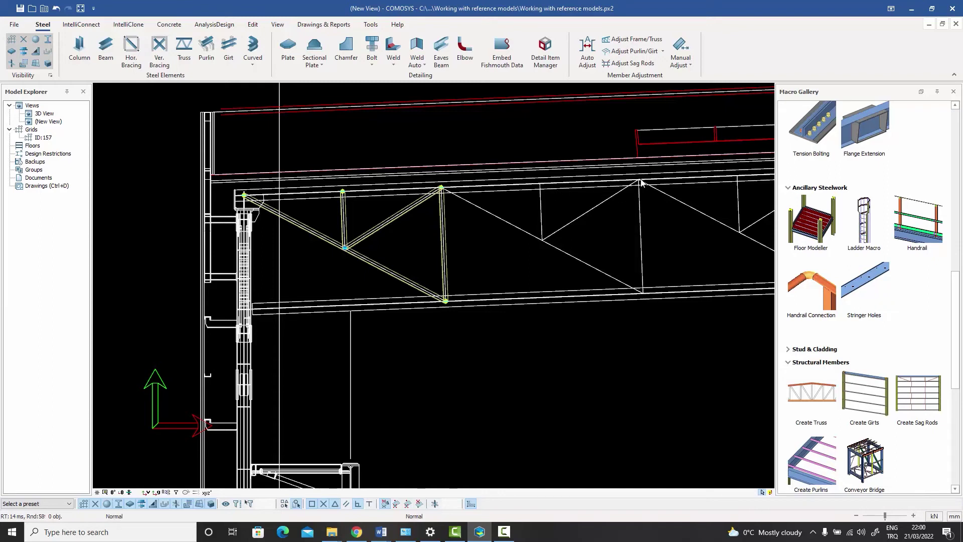
# Switch to the 3D View, maximize it and examine the modelled truss members against the reference drawing
pyautogui.click(943, 25)
pyautogui.click(265, 98)
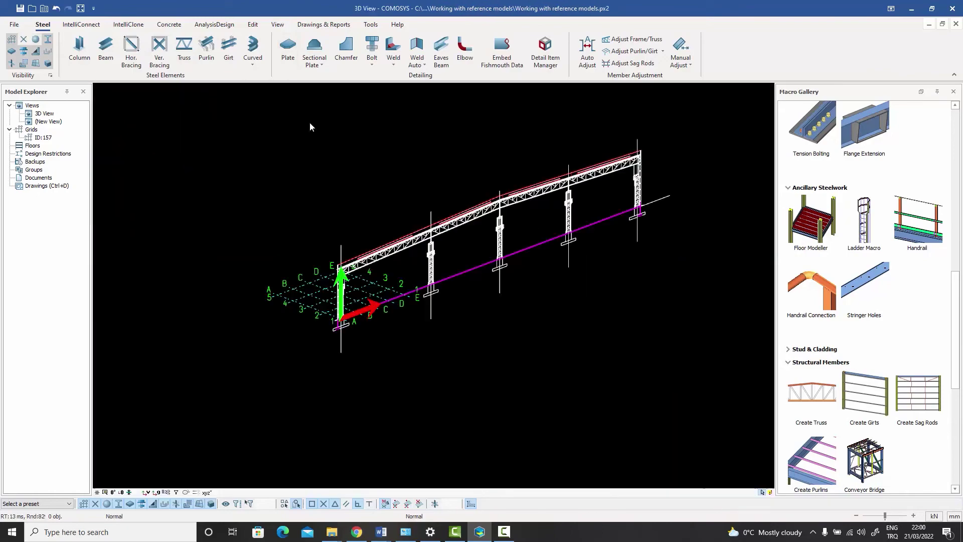
pyautogui.scroll(10, 414, 269)
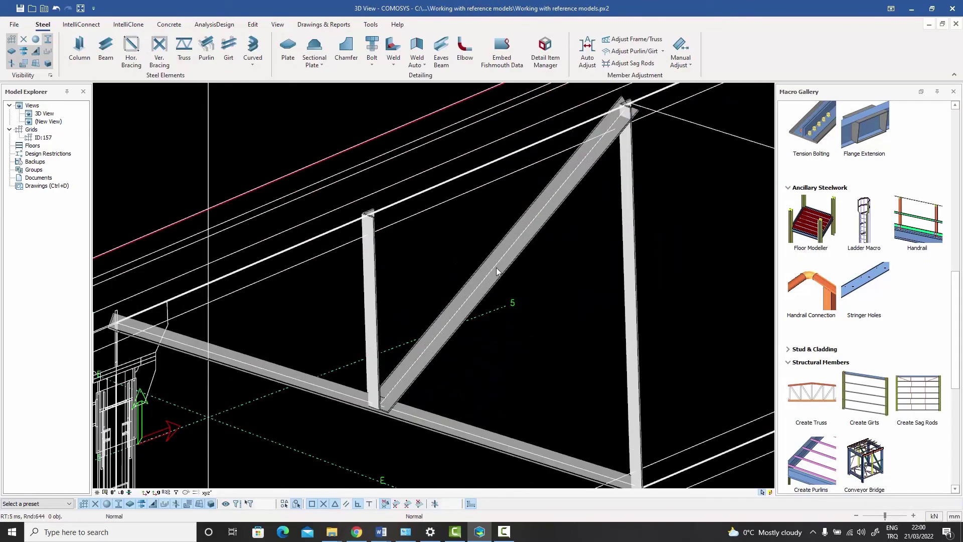
pyautogui.scroll(-5, 498, 271)
pyautogui.scroll(4, 486, 244)
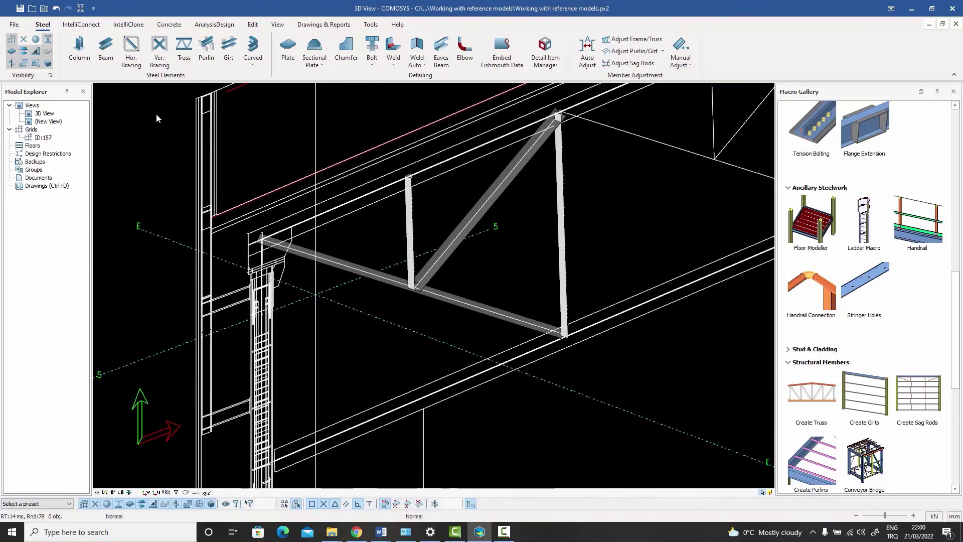
# Turn off the visibility of DXF Solids in the visibility and selectability settings
pyautogui.click(51, 75)
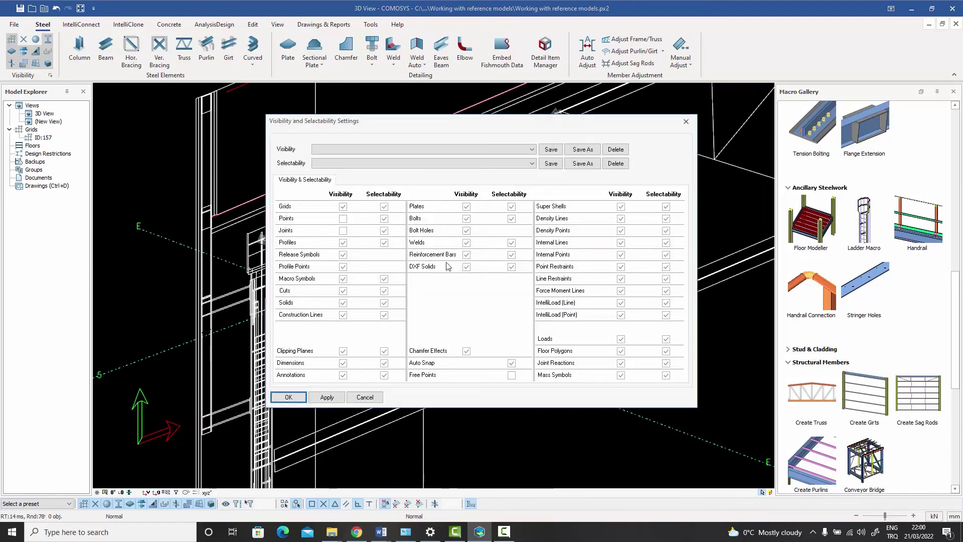
pyautogui.click(466, 266)
pyautogui.click(289, 398)
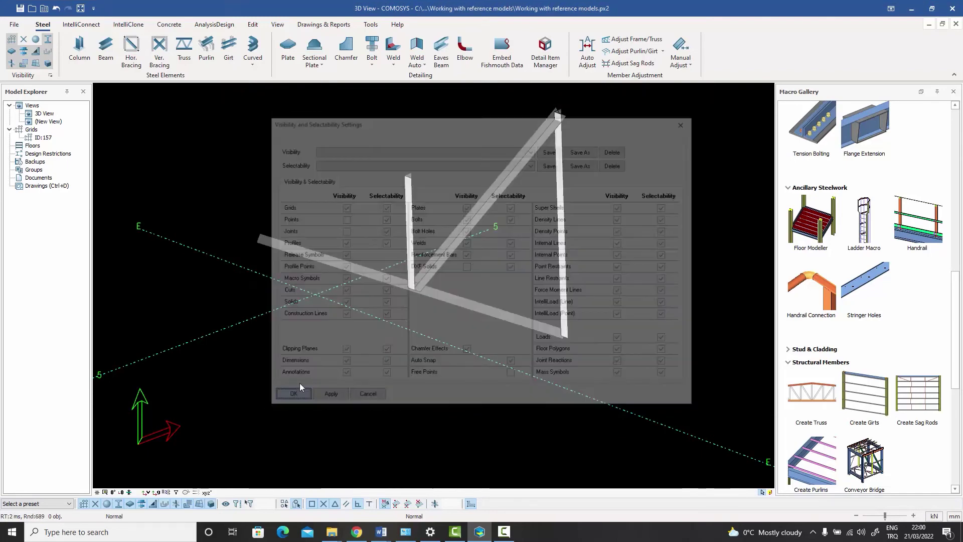
# Select the short vertical truss member and examine the modelled members in 3D without the reference drawing
pyautogui.scroll(5, 377, 266)
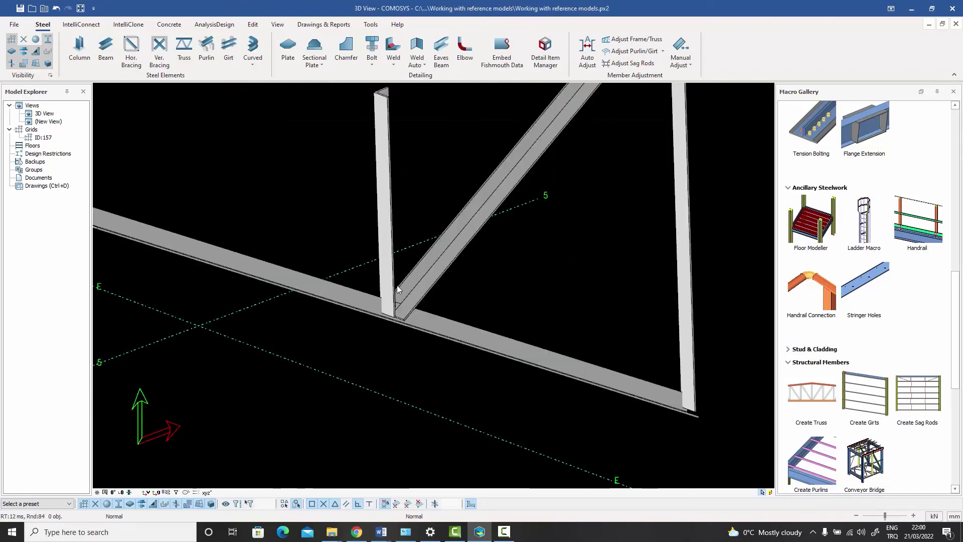
pyautogui.click(397, 289)
pyautogui.scroll(-5, 397, 286)
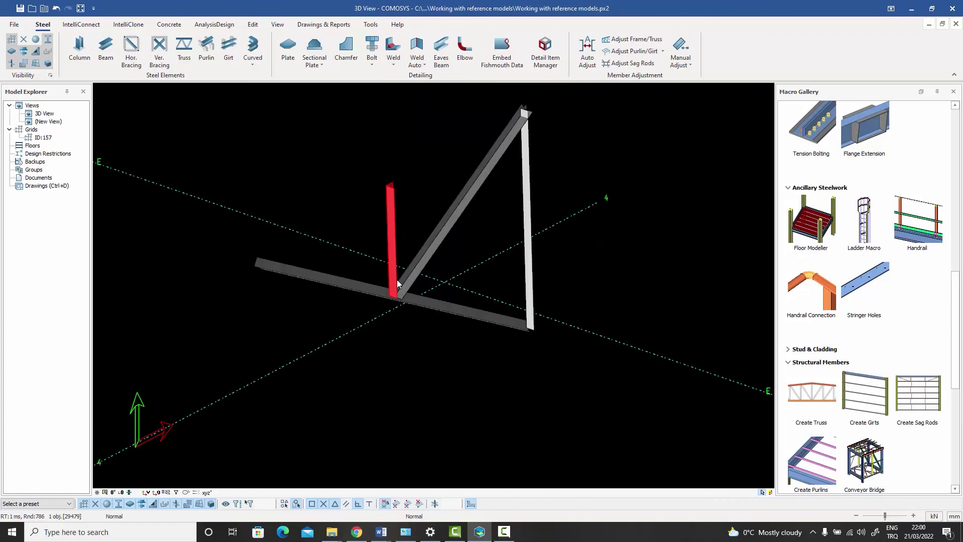
pyautogui.moveTo(397, 280); pyautogui.dragTo(310, 241, button='middle')
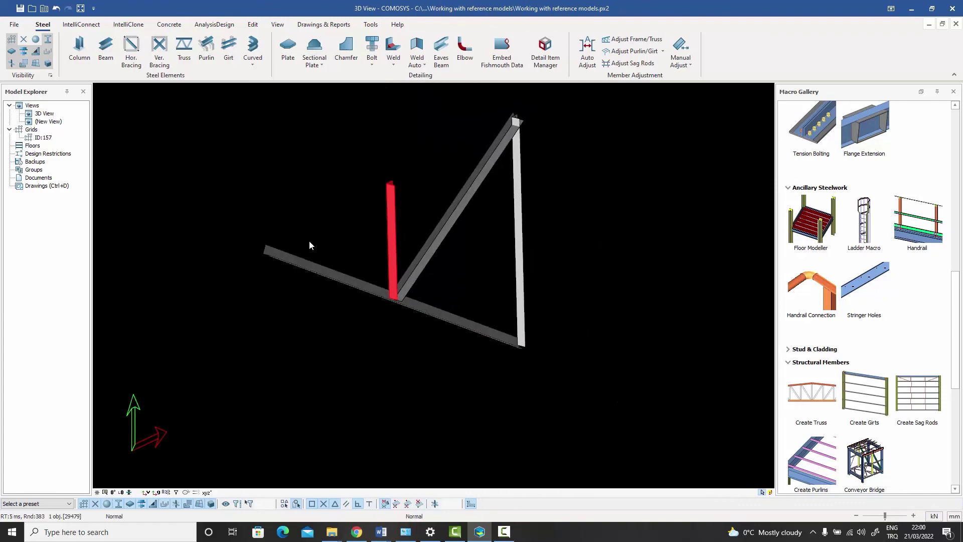
# Turn the visibility of DXF Solids back on and examine the modelled truss members along the reference drawing in 3D
pyautogui.click(50, 75)
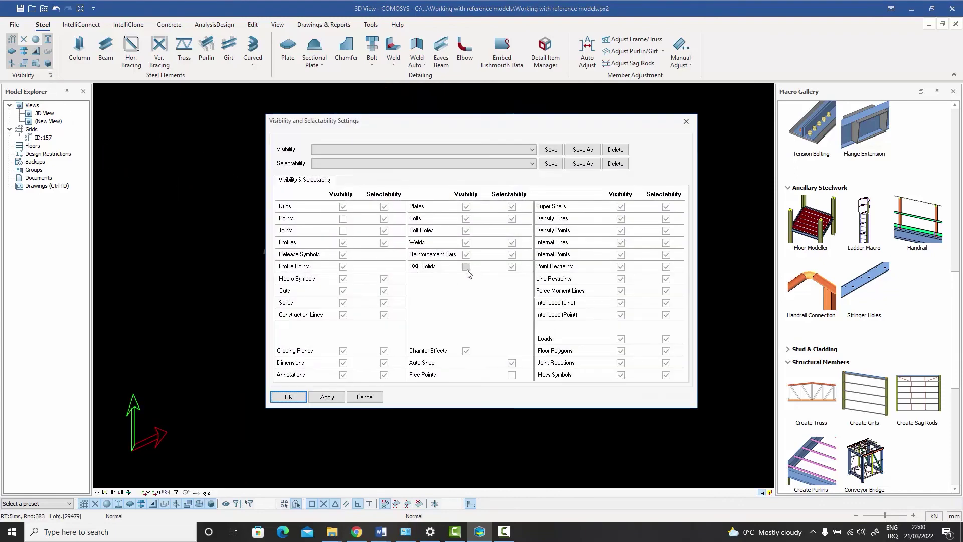
pyautogui.click(290, 397)
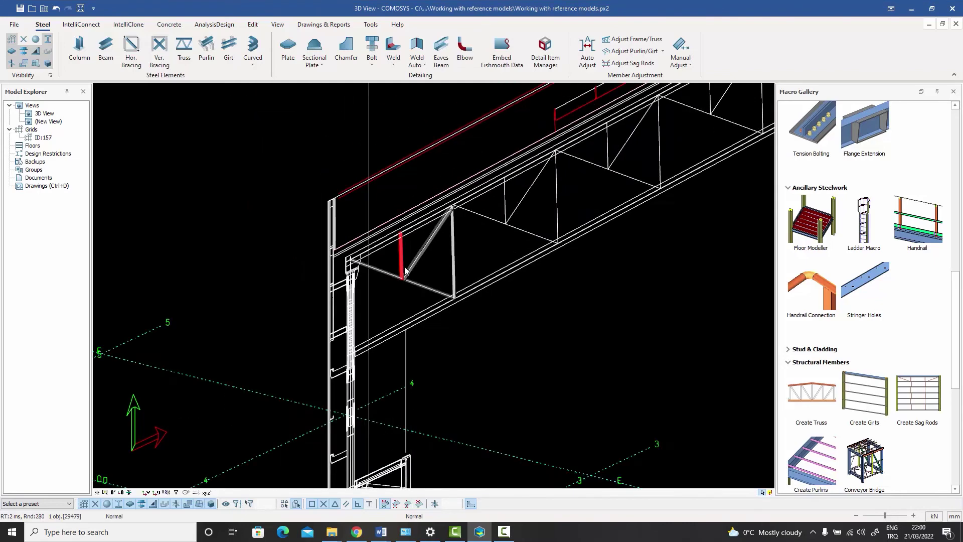
pyautogui.scroll(-2, 405, 266)
pyautogui.moveTo(405, 267); pyautogui.dragTo(456, 299, button='middle')
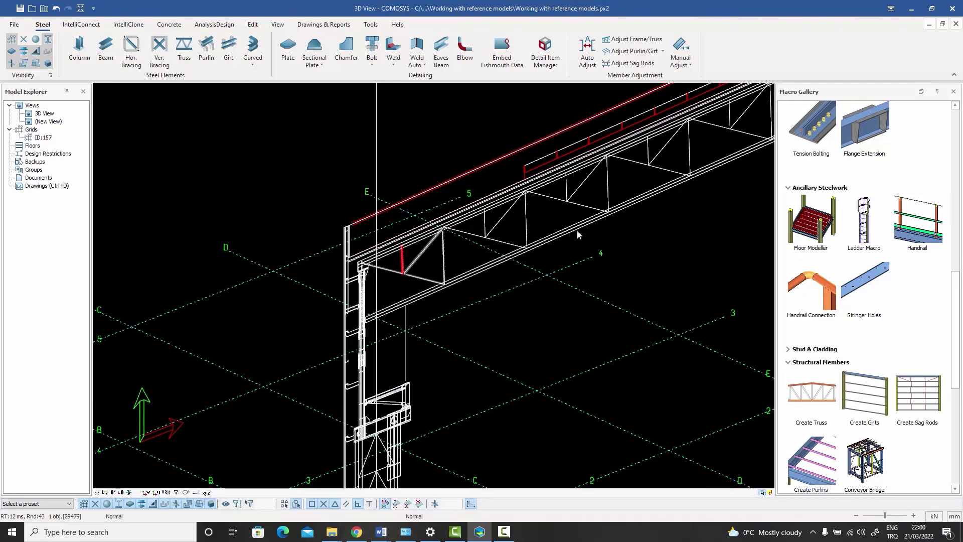
pyautogui.moveTo(577, 234); pyautogui.dragTo(521, 310, button='middle')
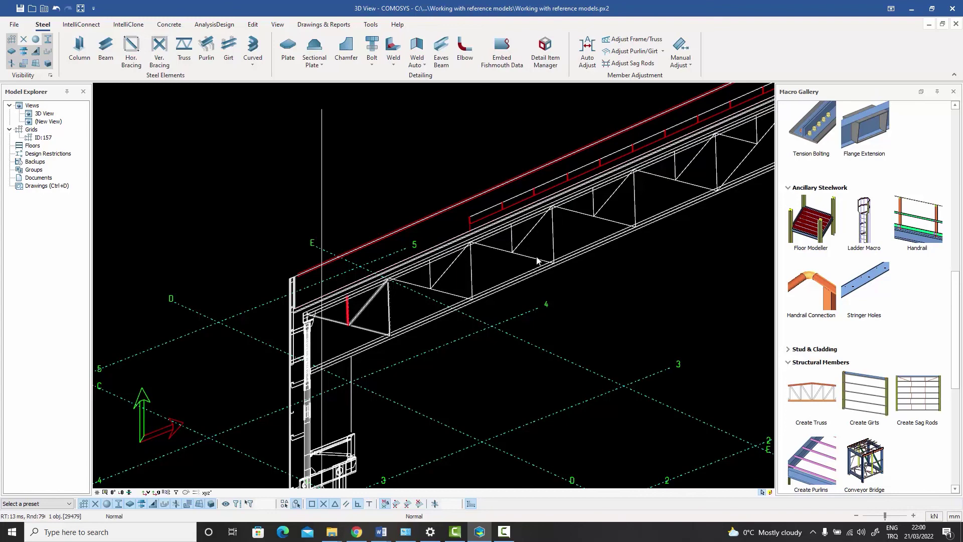
pyautogui.scroll(-2, 589, 276)
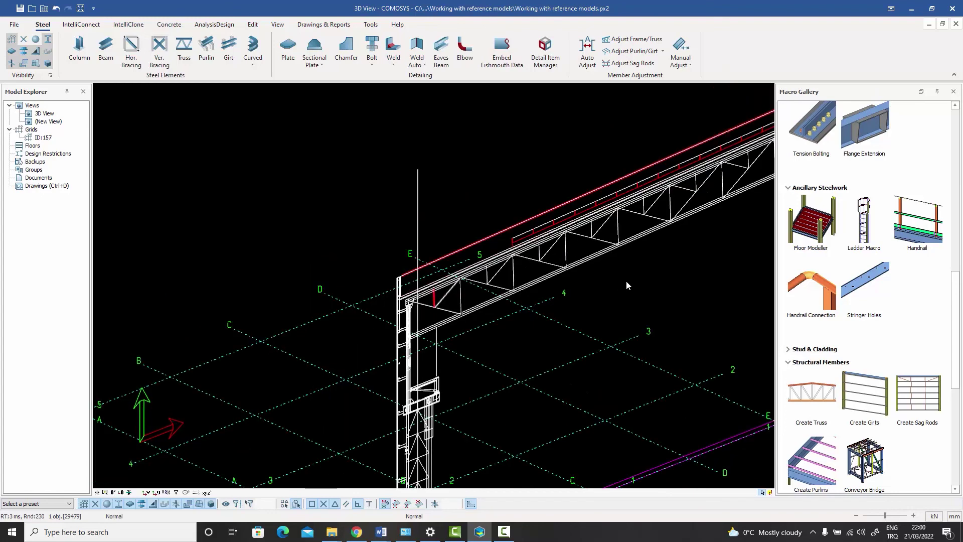
pyautogui.scroll(5, 626, 285)
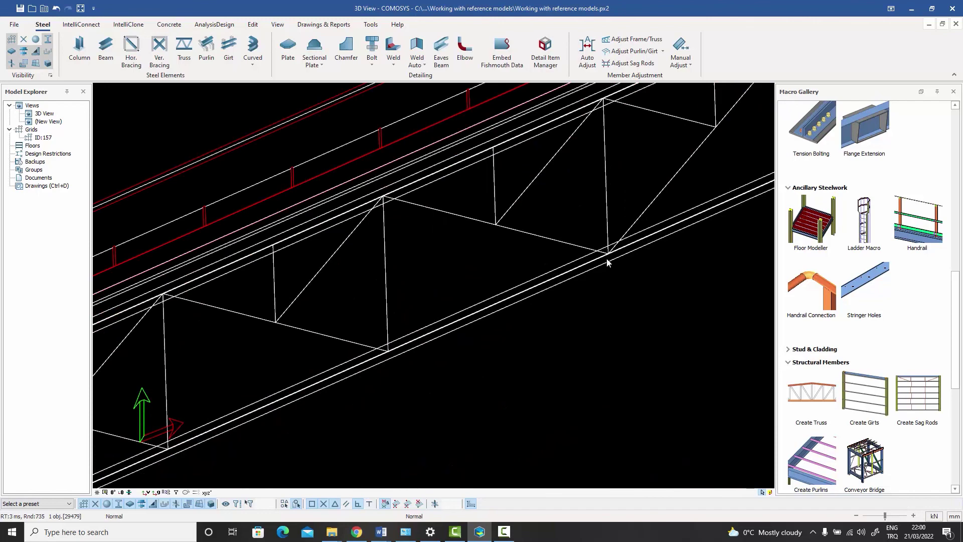
pyautogui.scroll(-5, 600, 253)
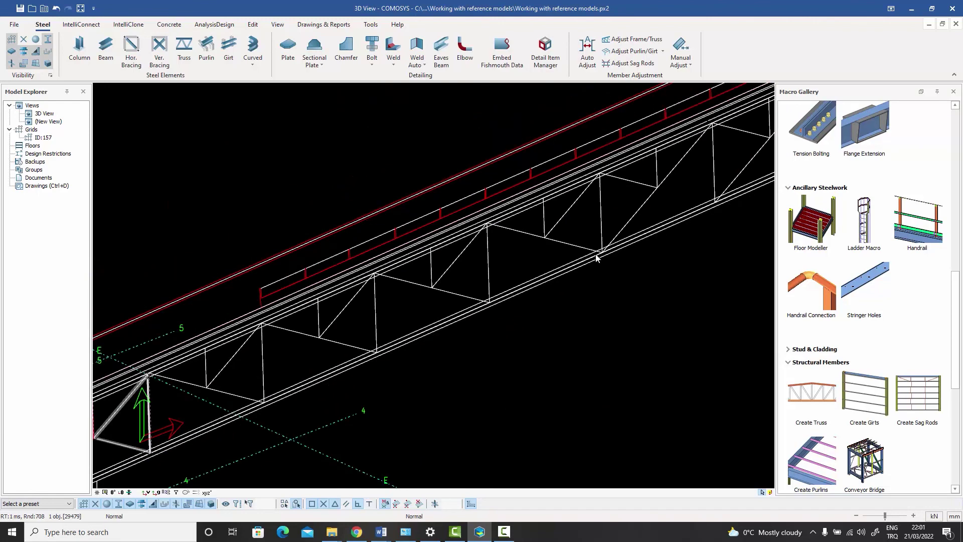